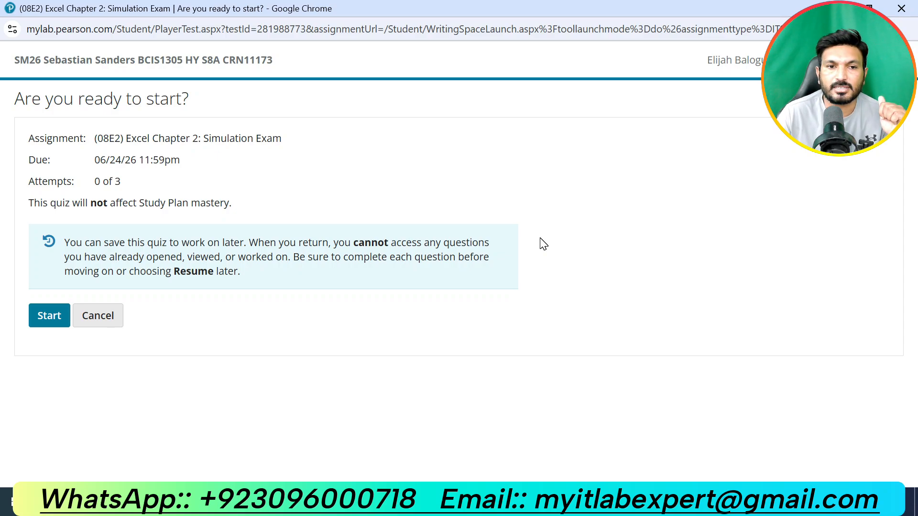
# Step: Start the Excel Chapter 2 simulation exam and launch its question window
pyautogui.click(43, 319)
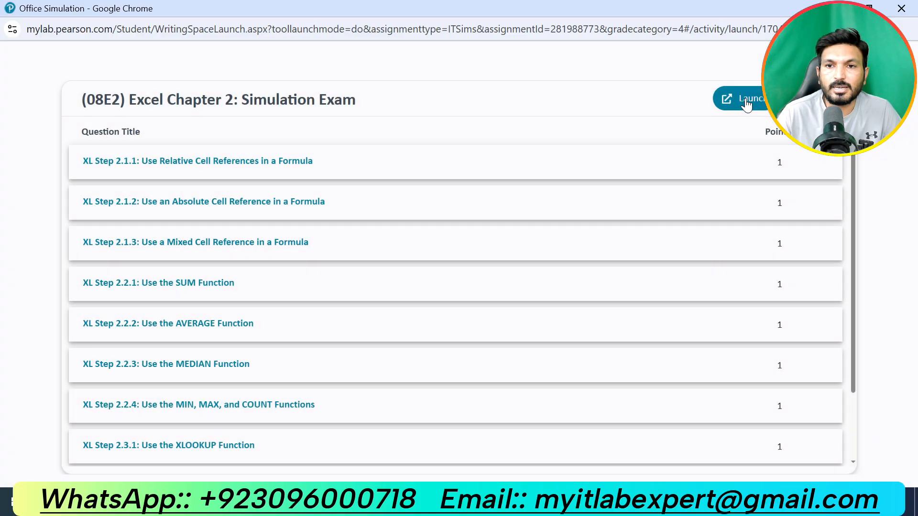
pyautogui.click(748, 103)
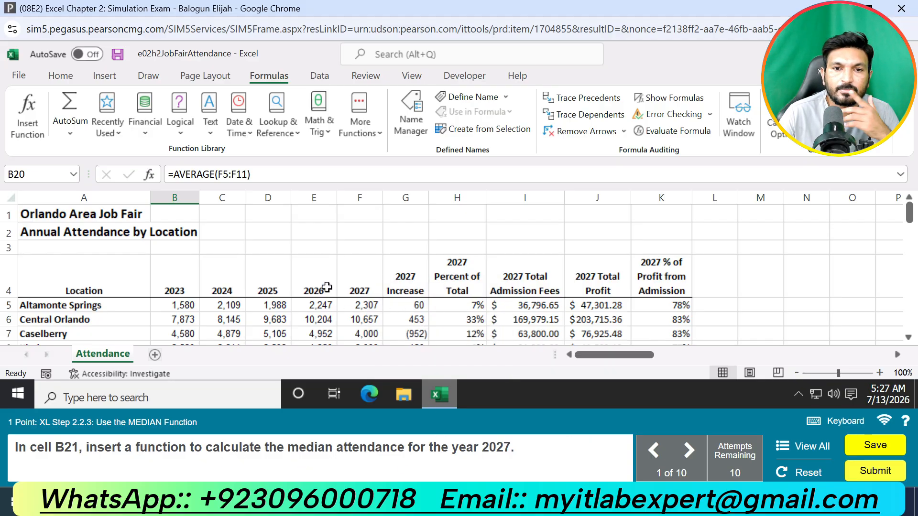
# Step: Enter a MEDIAN function over F5:F11 in cell B21 to calculate the 2027 median attendance
pyautogui.scroll(-4, 317, 304)
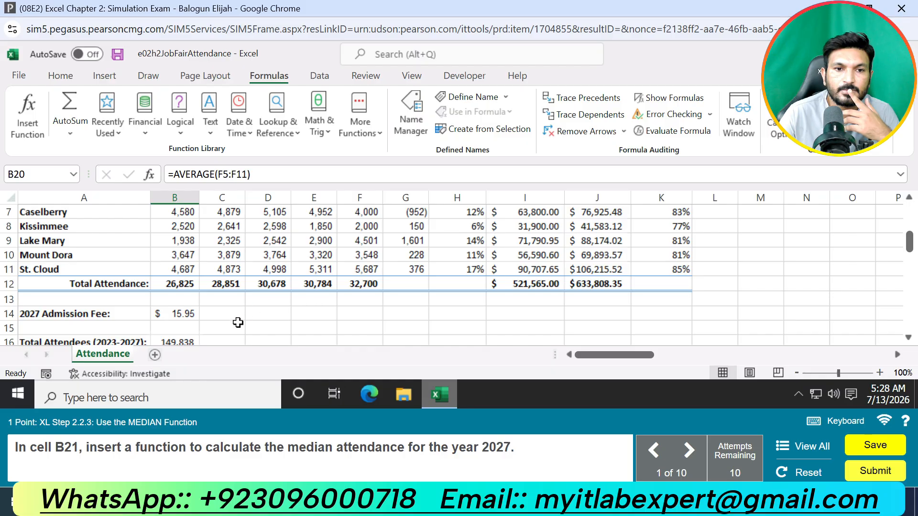
pyautogui.click(180, 327)
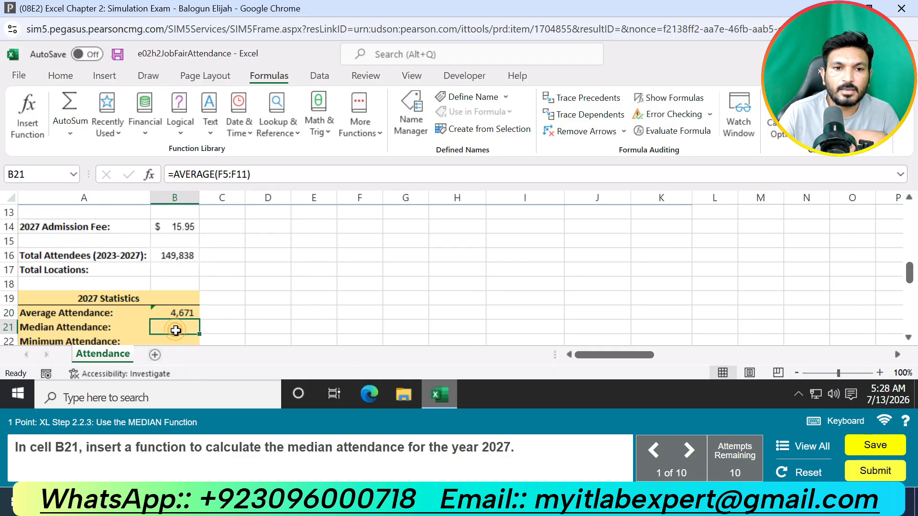
pyautogui.write('=MED')
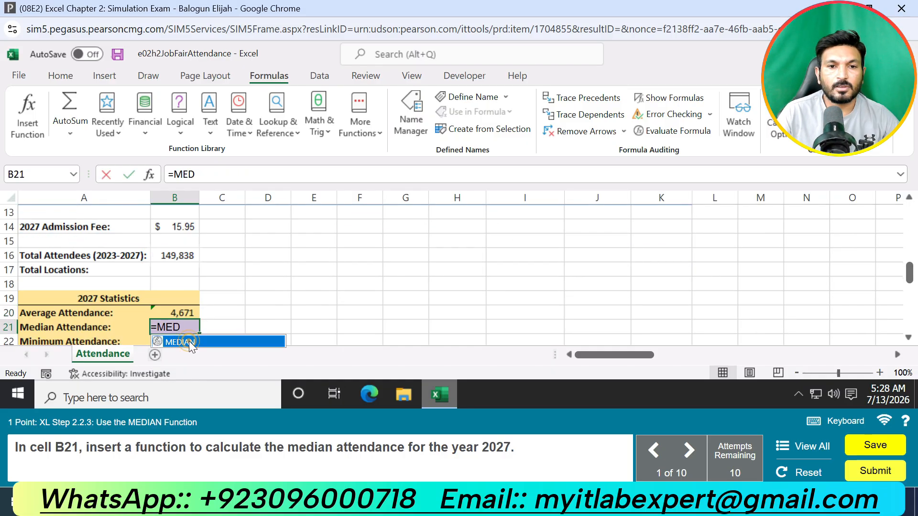
pyautogui.doubleClick(190, 342)
pyautogui.scroll(3, 335, 308)
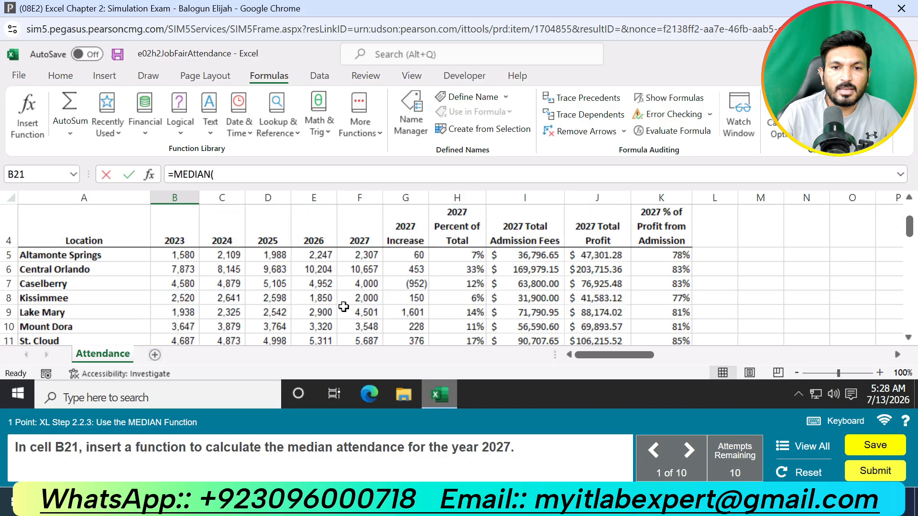
pyautogui.moveTo(374, 255); pyautogui.dragTo(369, 281)
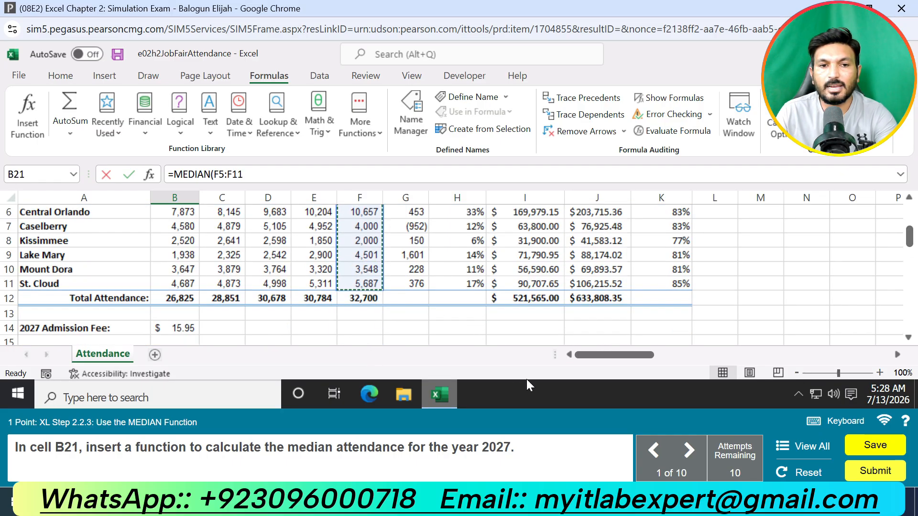
pyautogui.press('Return')
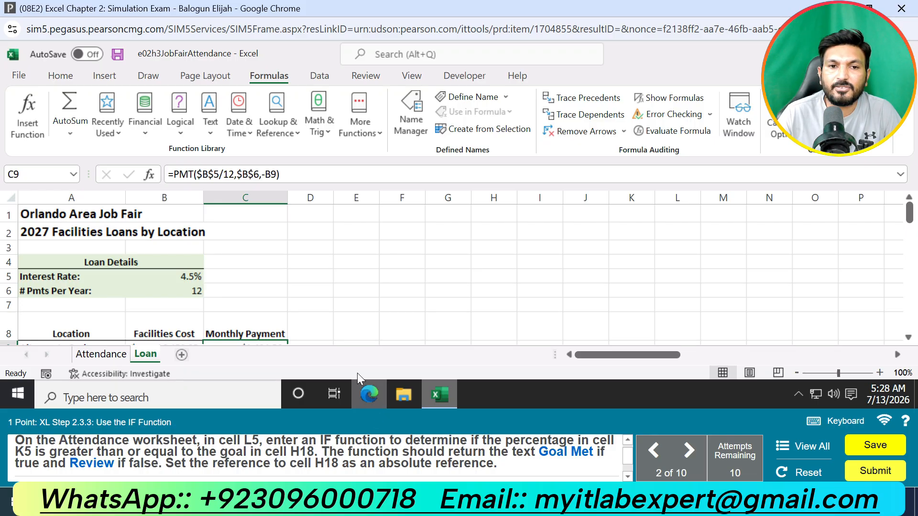
# Step: Begin an IF function in cell L5 of the Attendance worksheet and open its function arguments, clear of the data needed
pyautogui.scroll(-1, 267, 268)
pyautogui.scroll(-1, 267, 268)
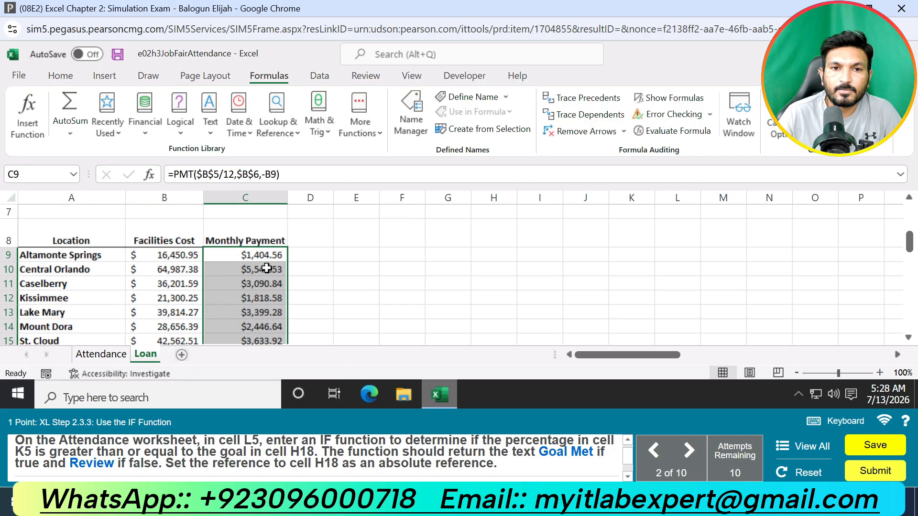
pyautogui.scroll(2, 267, 268)
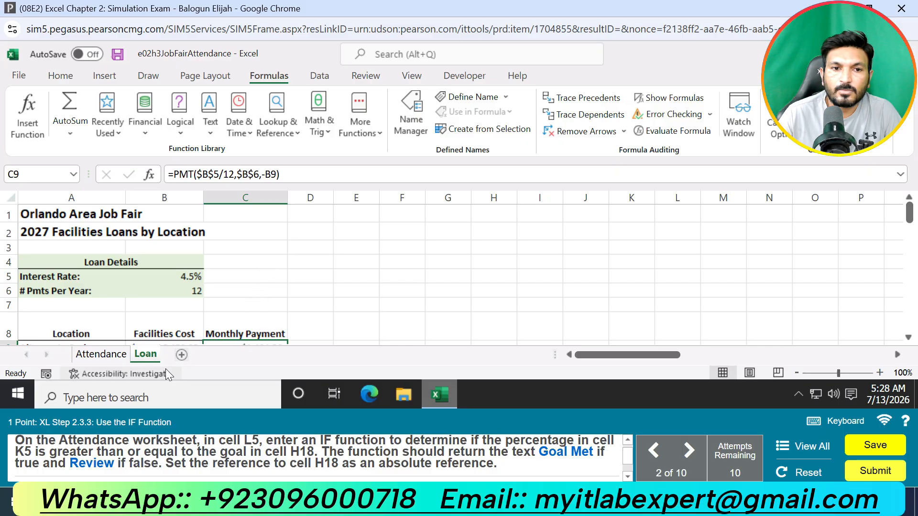
pyautogui.click(102, 355)
pyautogui.scroll(-2, 510, 287)
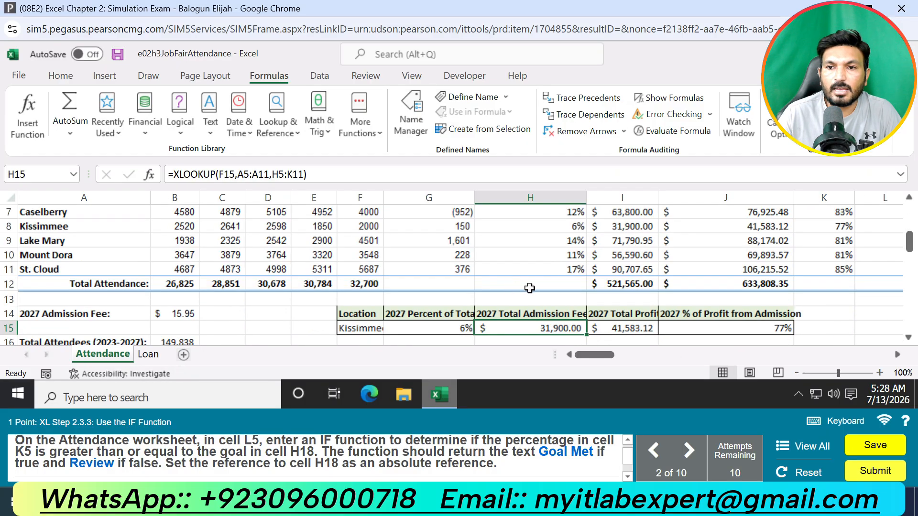
pyautogui.scroll(2, 526, 287)
pyautogui.click(885, 304)
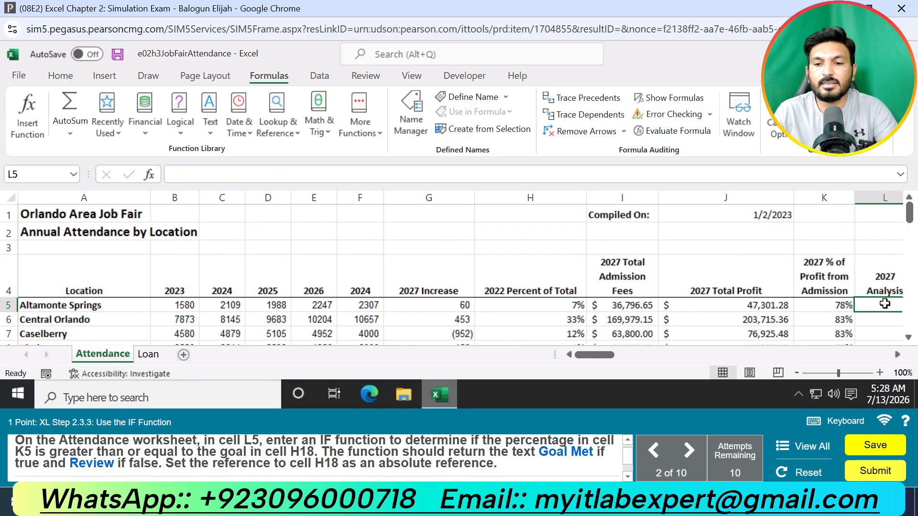
pyautogui.write('=')
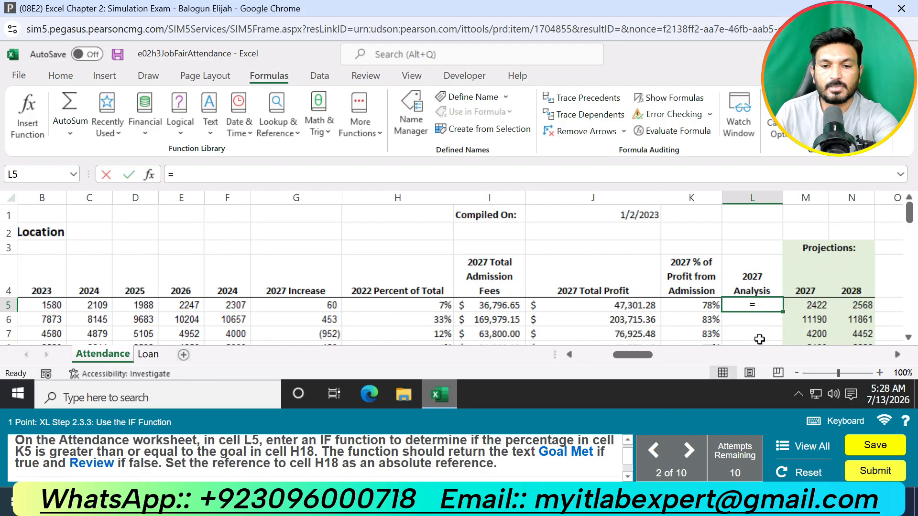
pyautogui.write('IF')
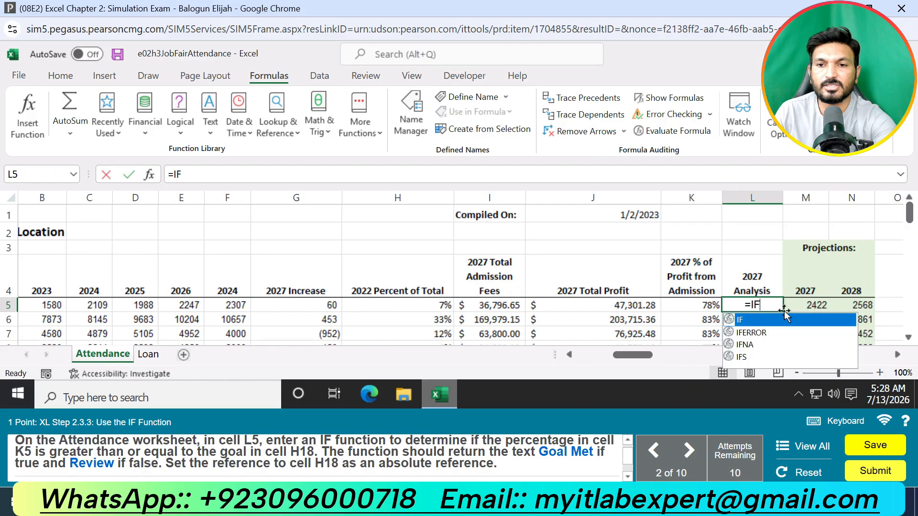
pyautogui.doubleClick(759, 319)
pyautogui.click(153, 171)
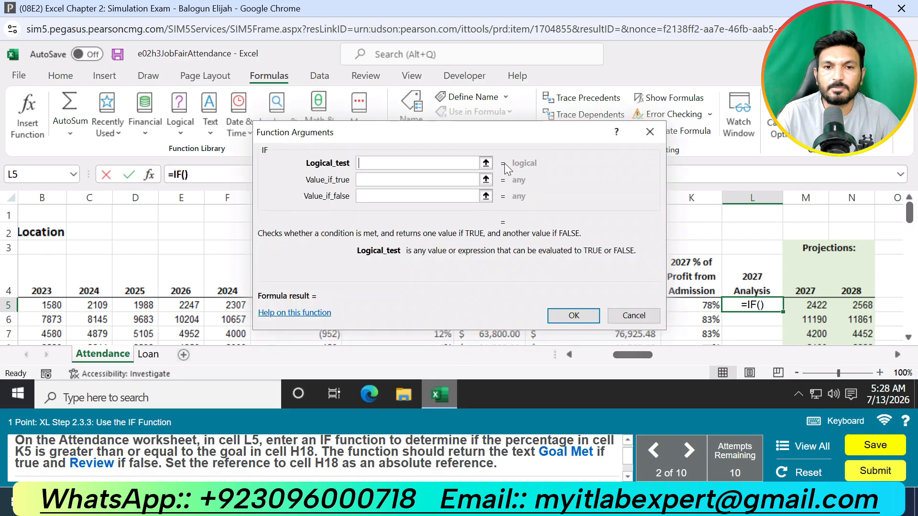
pyautogui.moveTo(492, 133); pyautogui.dragTo(545, 122)
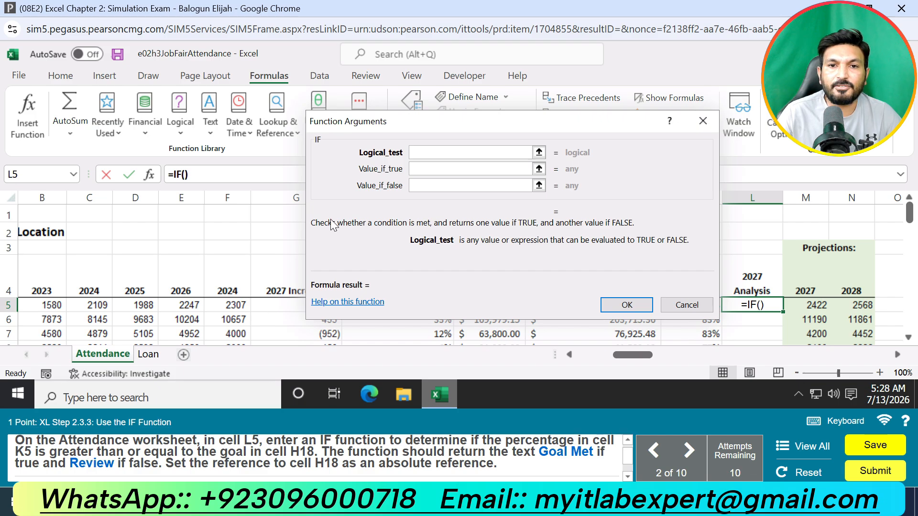
pyautogui.moveTo(524, 121); pyautogui.dragTo(408, 98)
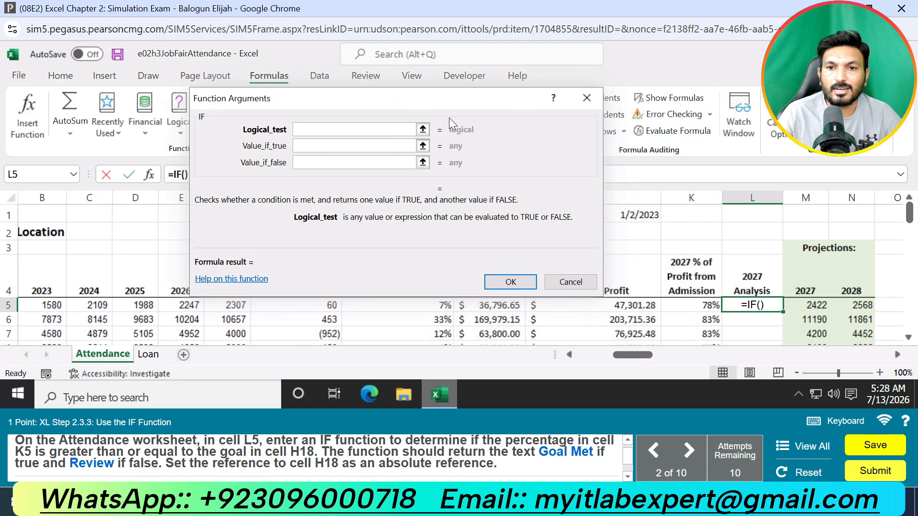
# Step: Set the IF function's logical test to K5>=H18, comparing the profit percentage with the Profit from Admission goal
pyautogui.click(707, 309)
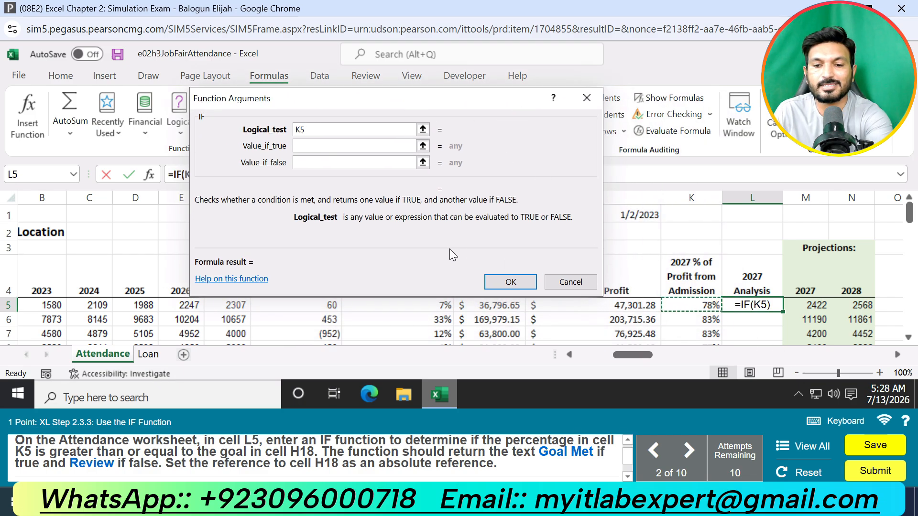
pyautogui.write('>')
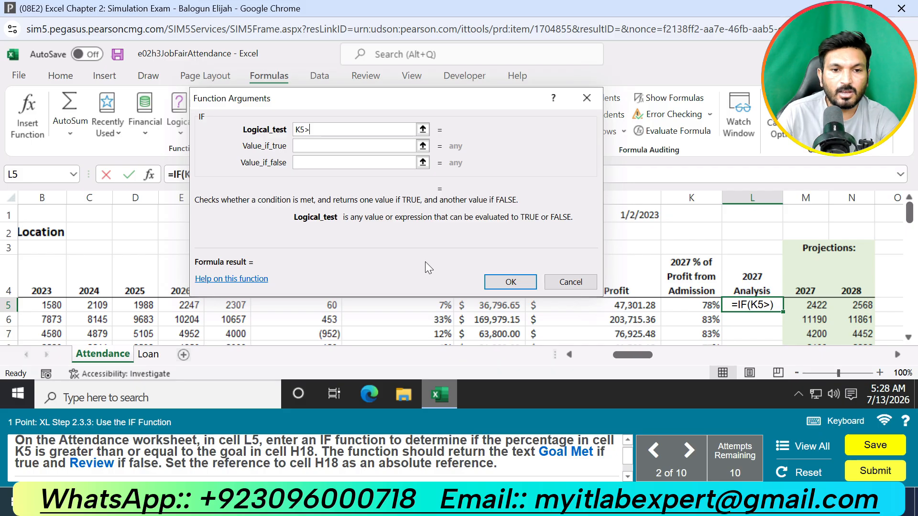
pyautogui.write('=')
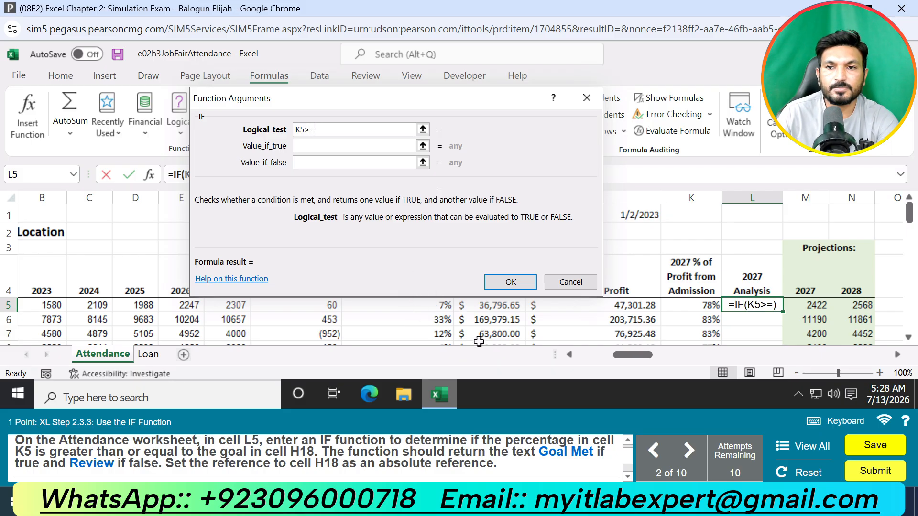
pyautogui.scroll(-1, 702, 322)
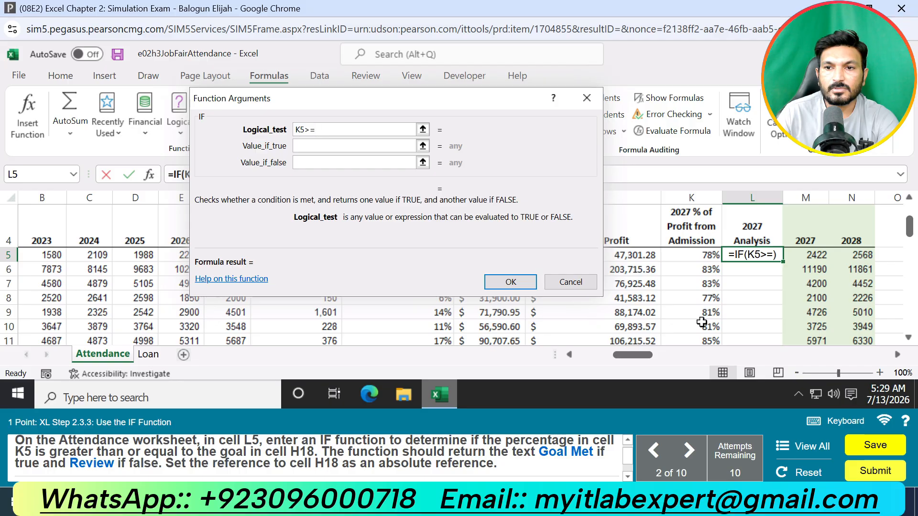
pyautogui.scroll(-2, 702, 322)
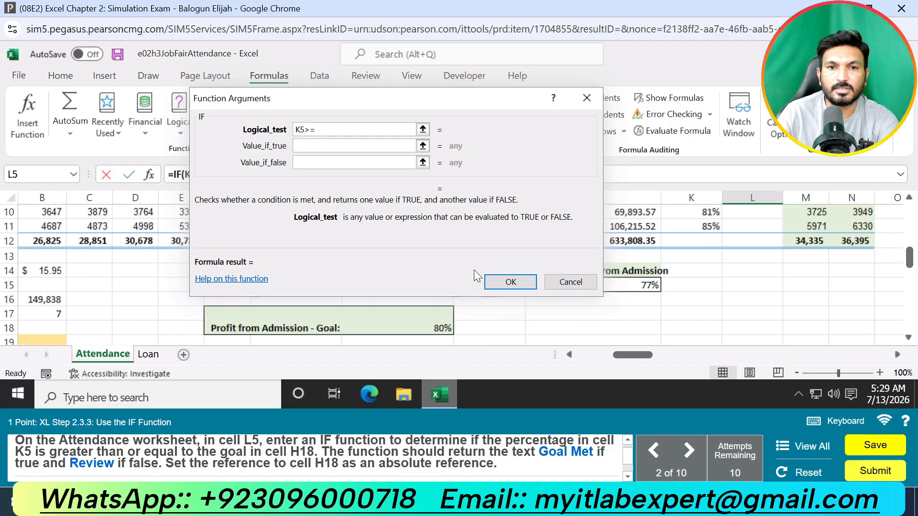
pyautogui.moveTo(429, 90); pyautogui.dragTo(470, 100)
pyautogui.click(435, 328)
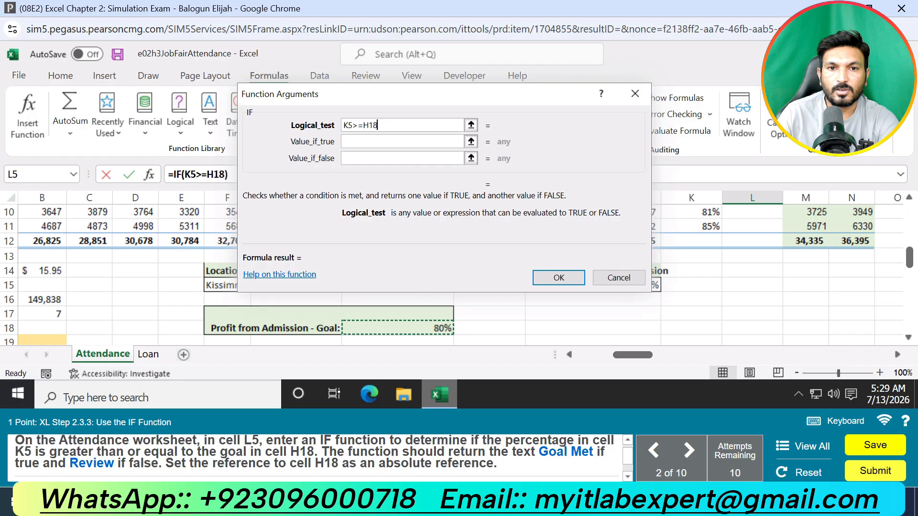
pyautogui.click(364, 125)
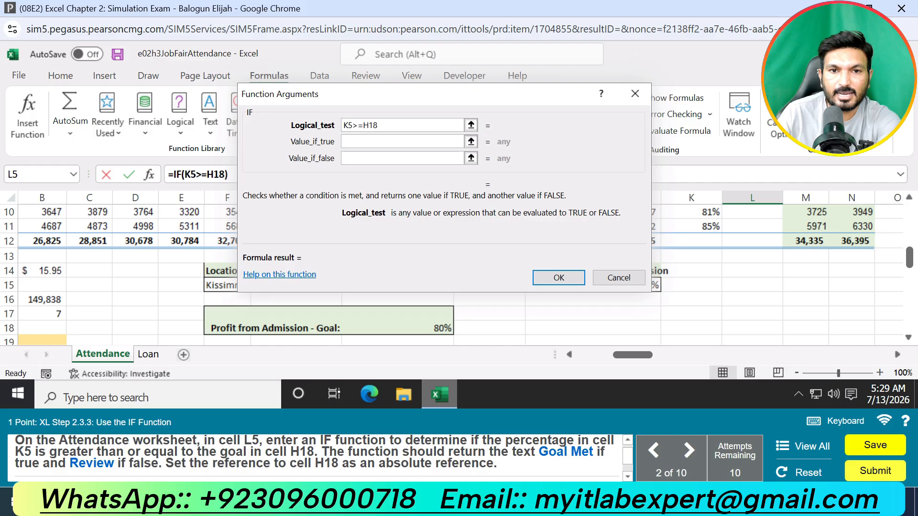
# Step: Have the IF function return Goal Met if true and Review if false
pyautogui.click(354, 142)
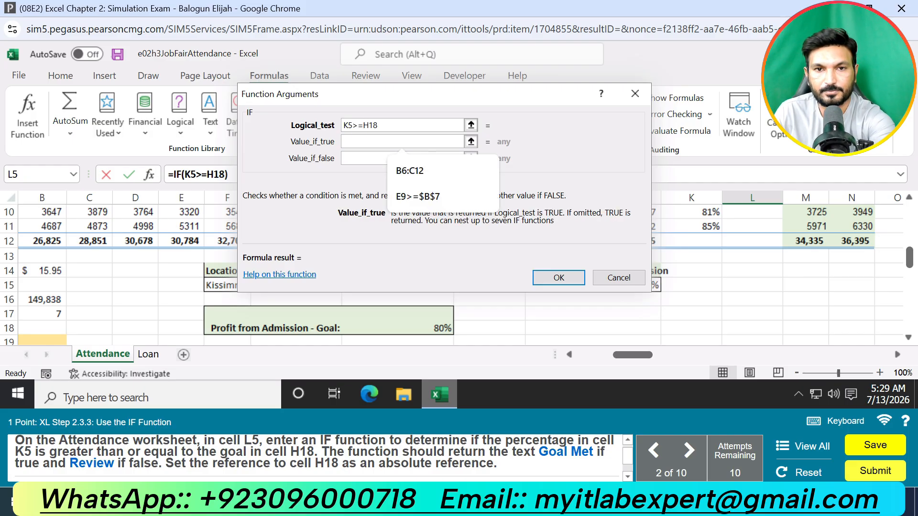
pyautogui.write('Goal Me')
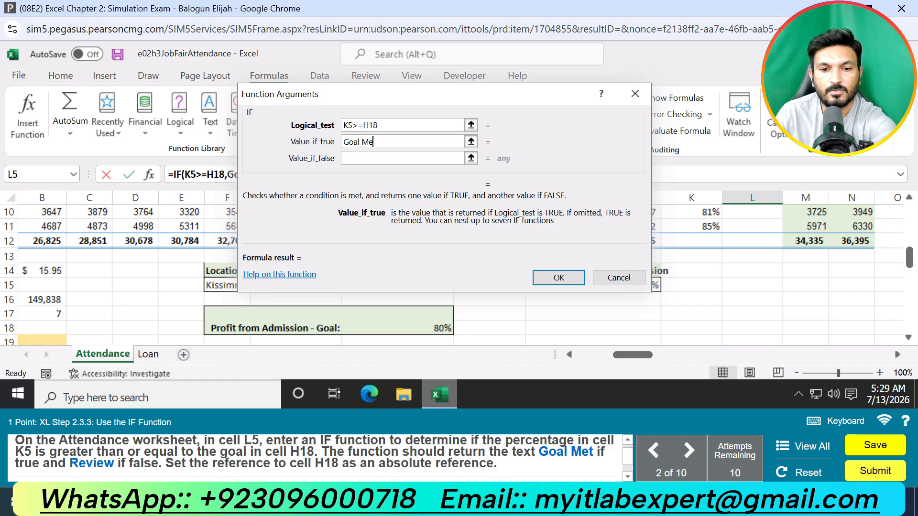
pyautogui.write('t')
pyautogui.click(385, 158)
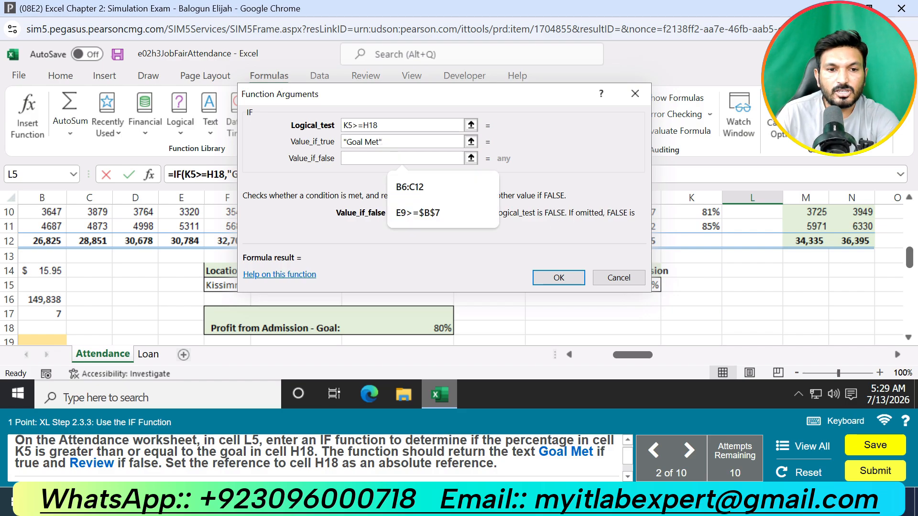
pyautogui.write('Review')
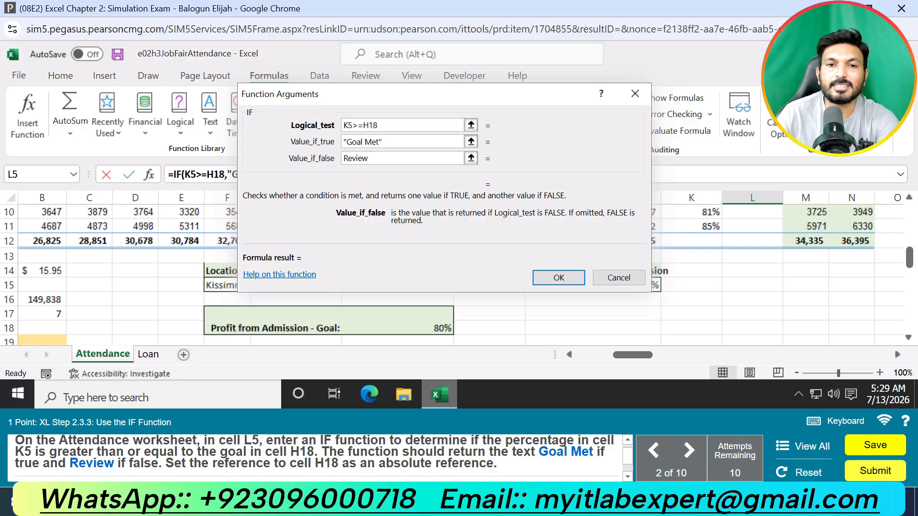
# Step: Make the H18 reference absolute as $H$18, finish the IF function, and copy it from L5 to L6:L11
pyautogui.click(362, 126)
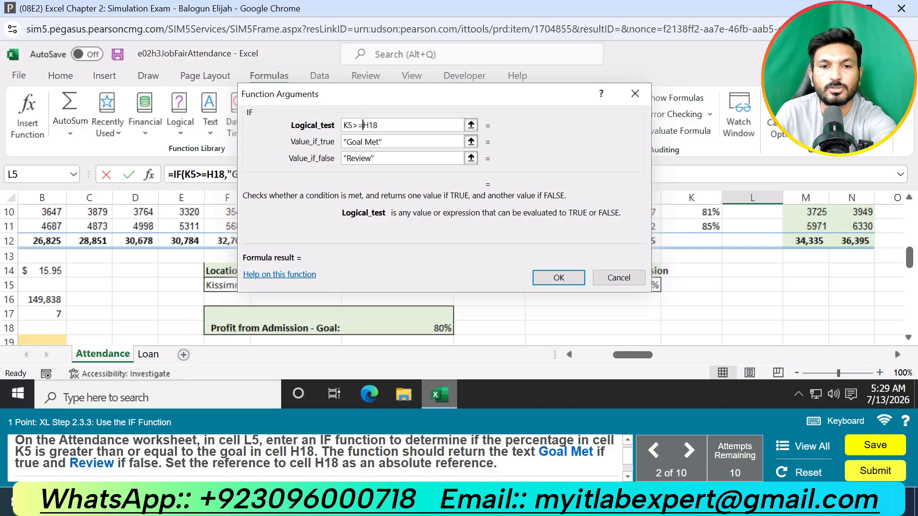
pyautogui.write('$')
pyautogui.click(372, 126)
pyautogui.write('$')
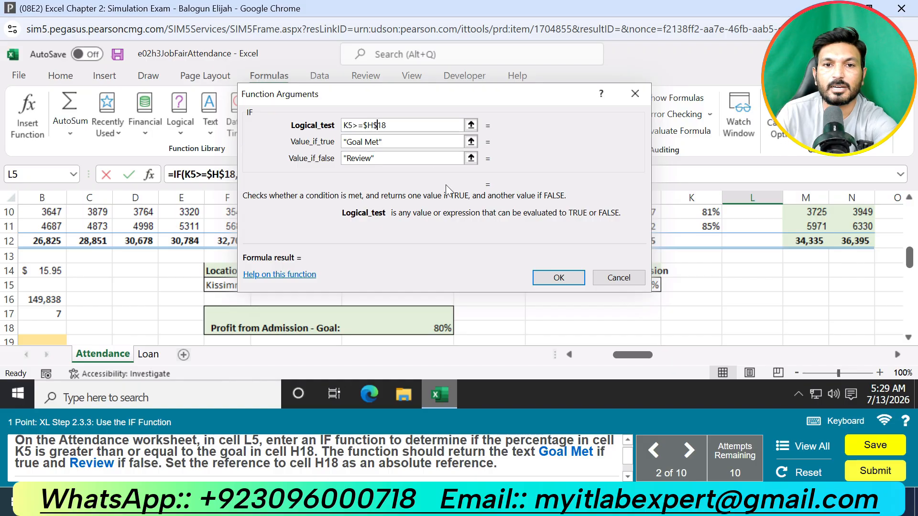
pyautogui.click(545, 276)
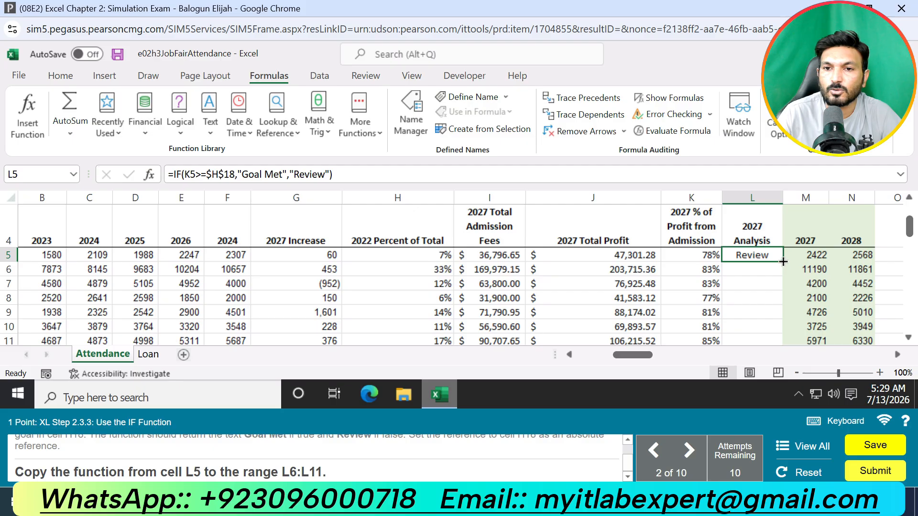
pyautogui.moveTo(782, 262); pyautogui.dragTo(759, 293)
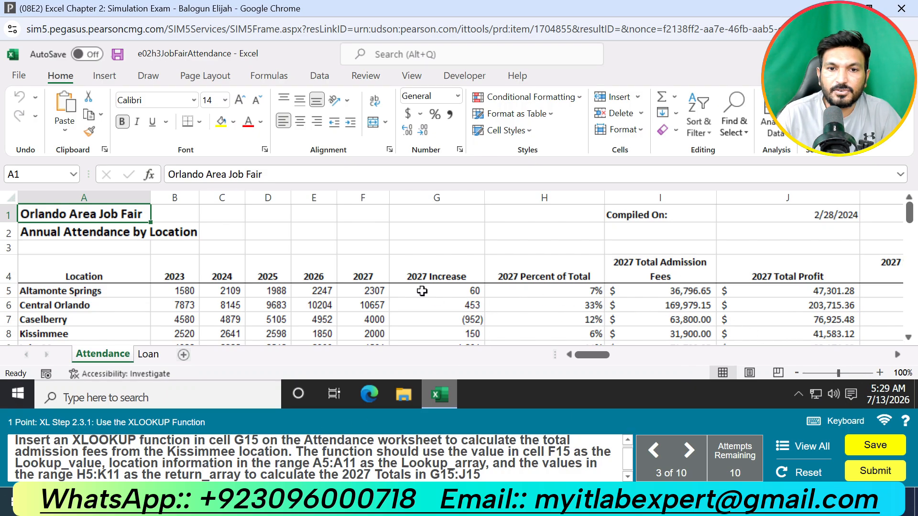
# Step: Begin an XLOOKUP function in cell G15 of the Attendance worksheet and open its function arguments, clear of cell F15
pyautogui.scroll(-3, 451, 285)
pyautogui.click(450, 285)
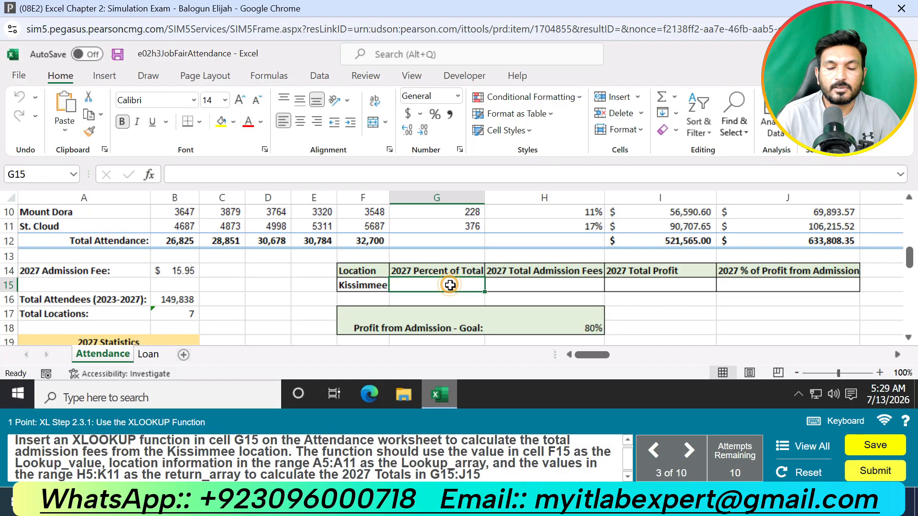
pyautogui.write('=XL')
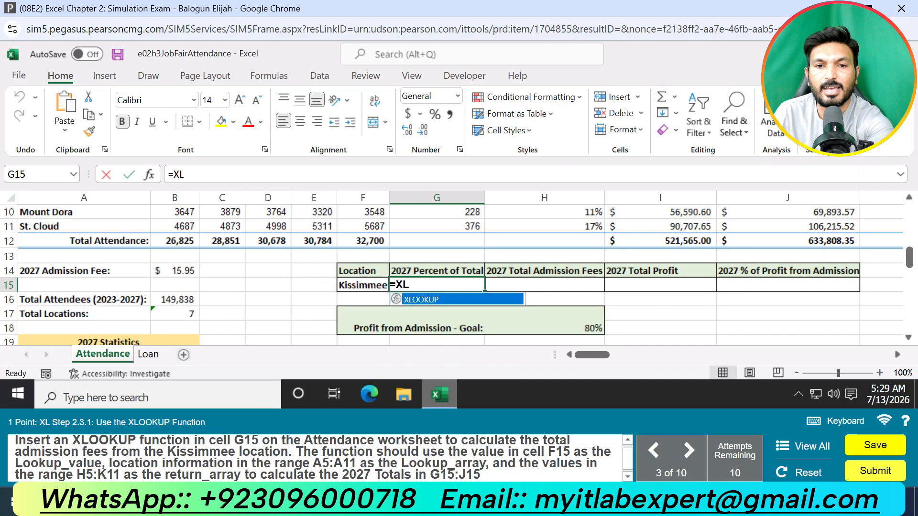
pyautogui.doubleClick(447, 300)
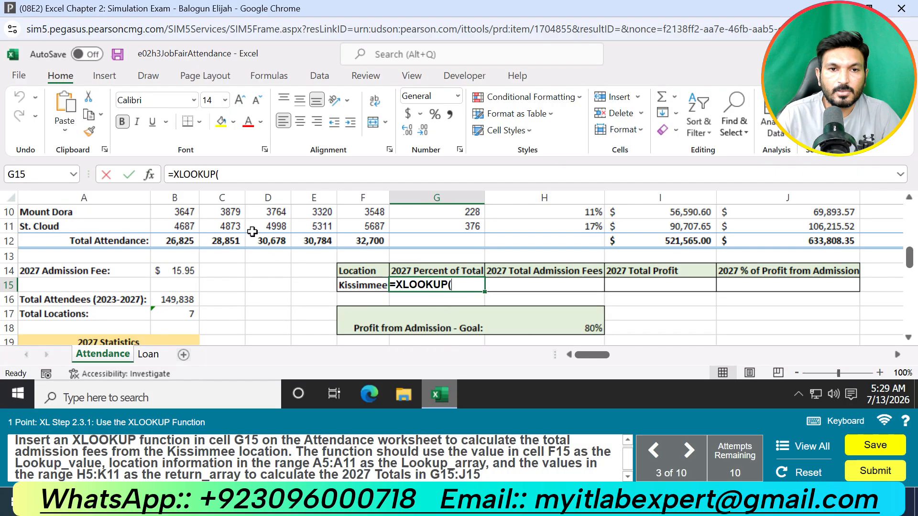
pyautogui.click(157, 173)
pyautogui.click(450, 142)
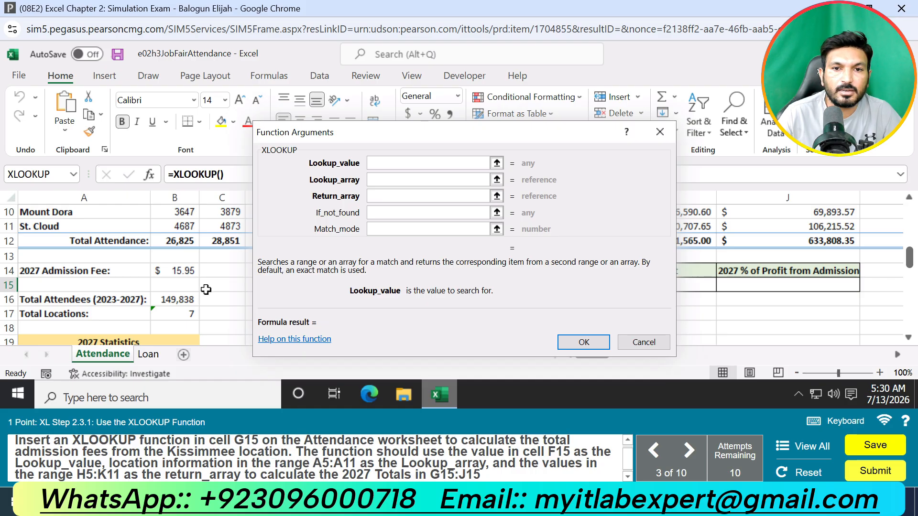
pyautogui.moveTo(500, 135); pyautogui.dragTo(730, 186)
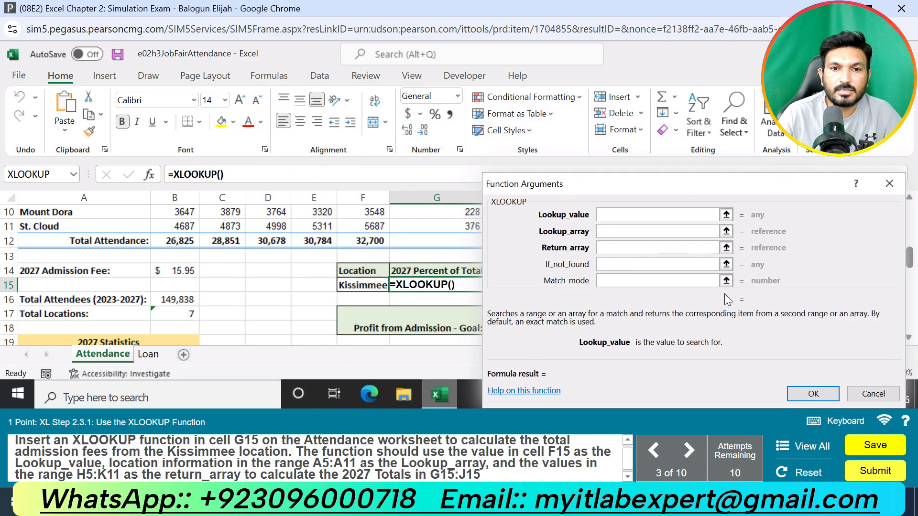
# Step: Complete the XLOOKUP function with F15 as Lookup_value, A5:A11 as Lookup_array and H5:K11 as Return_array
pyautogui.click(363, 285)
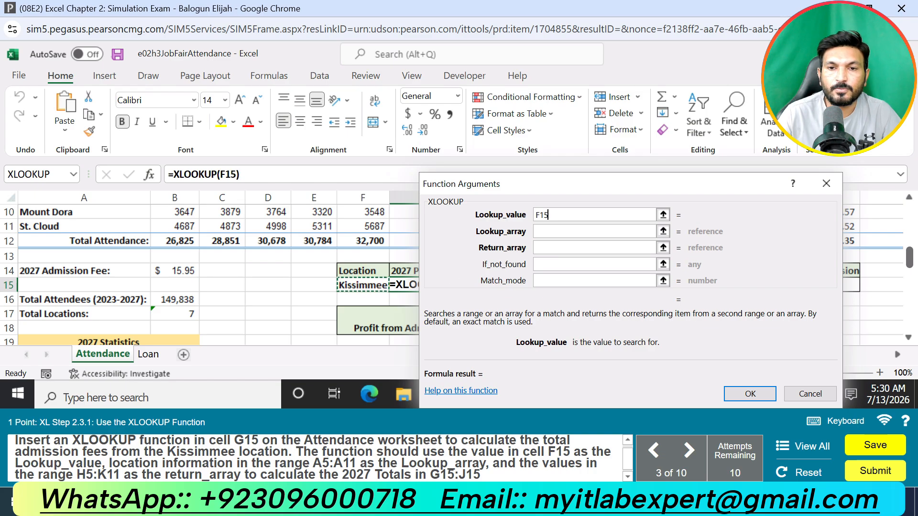
pyautogui.click(565, 231)
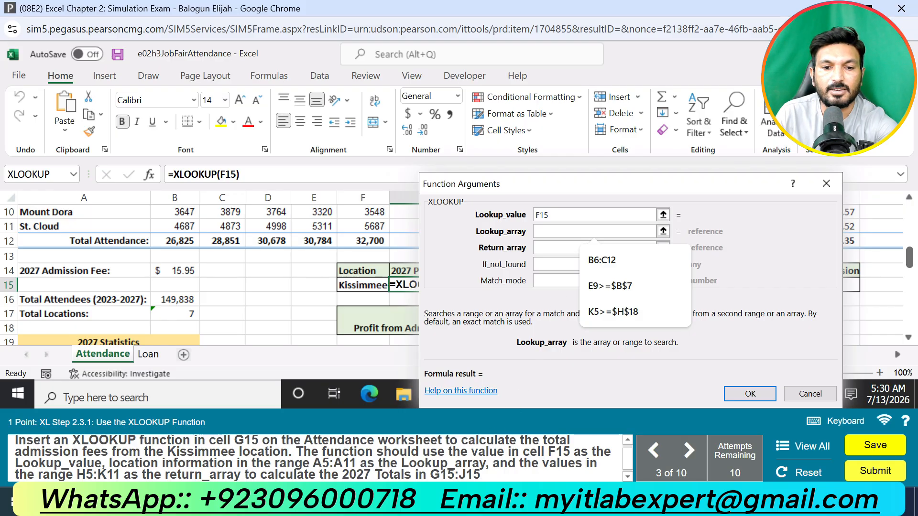
pyautogui.write('A5')
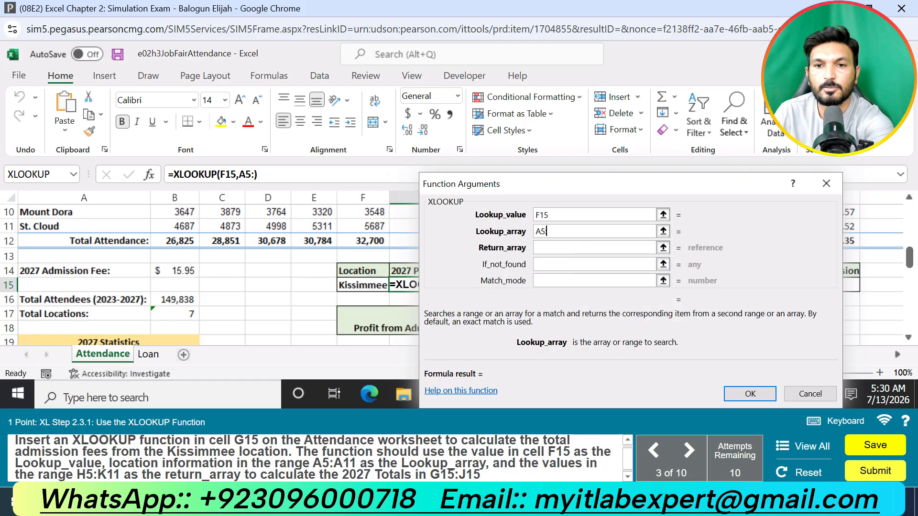
pyautogui.write(':A11')
pyautogui.click(547, 248)
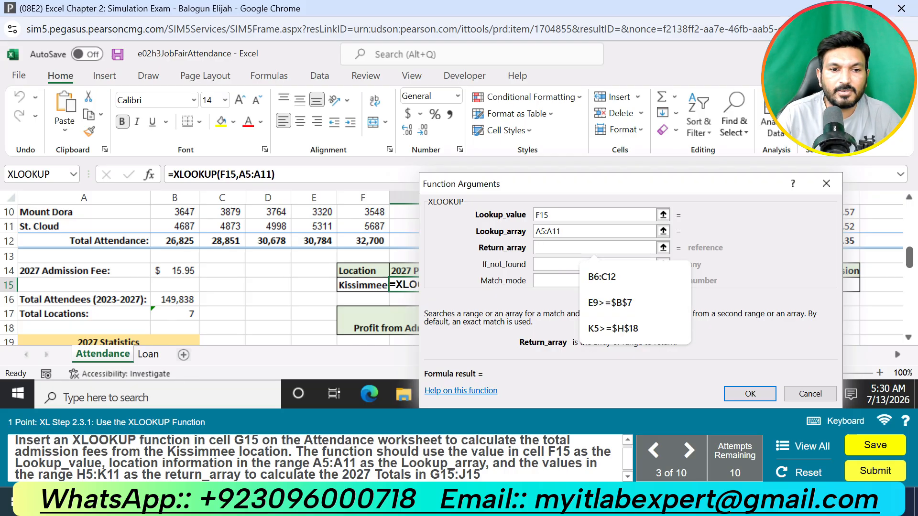
pyautogui.write('H5')
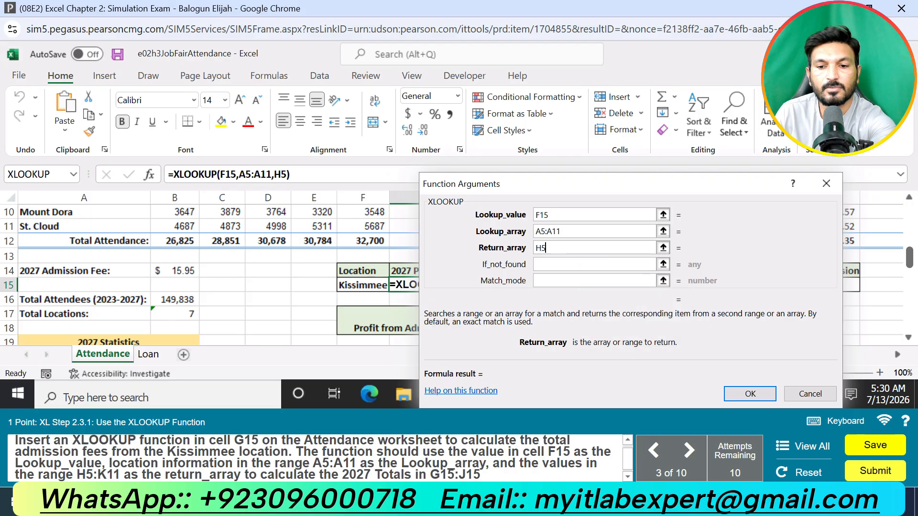
pyautogui.write(':K11')
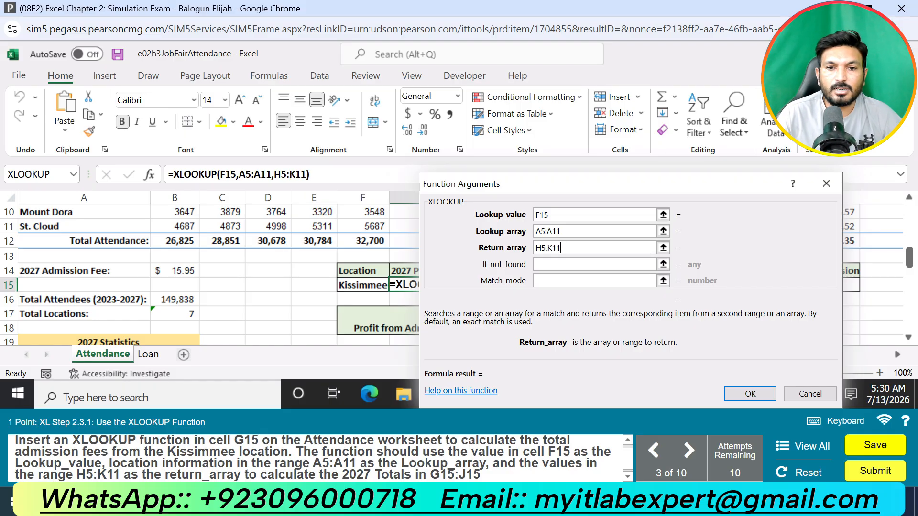
pyautogui.click(757, 393)
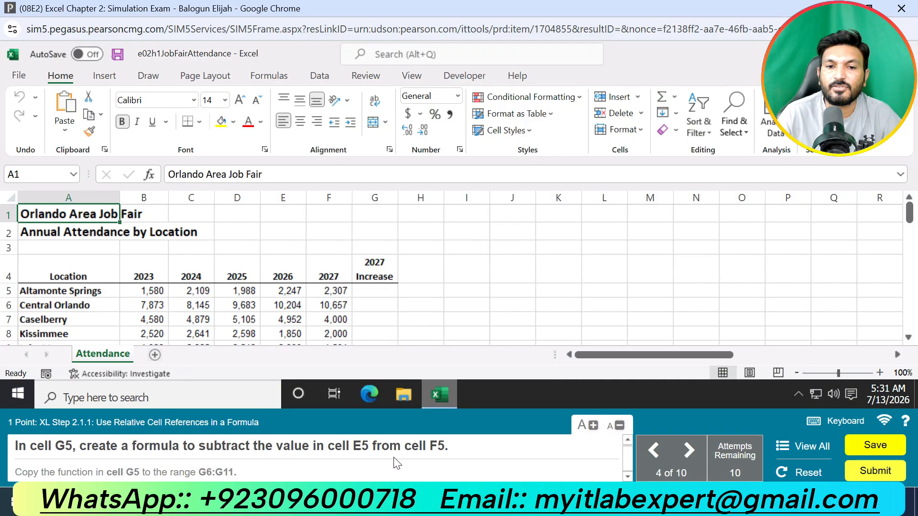
# Step: Enter the formula =F5-E5 in cell G5 for the 2027 increase and copy it to the range G6:G11
pyautogui.click(382, 290)
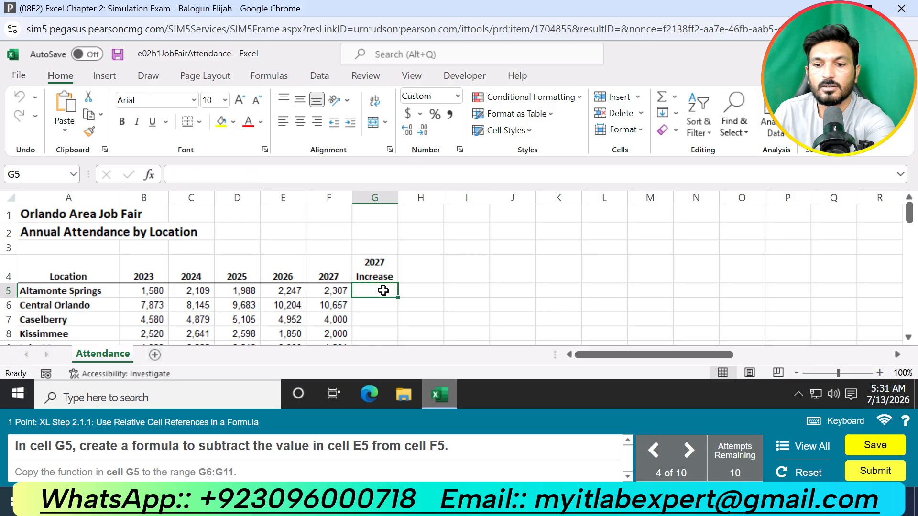
pyautogui.write('=F5')
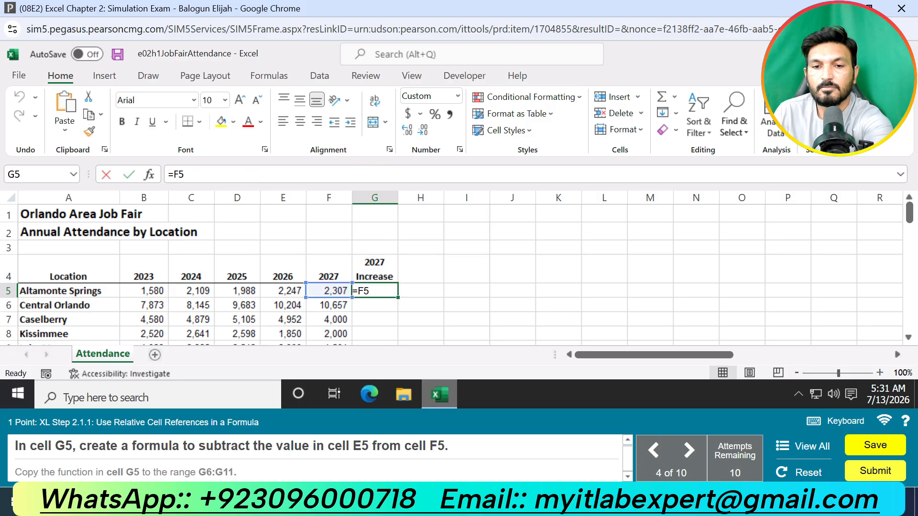
pyautogui.write('-E5')
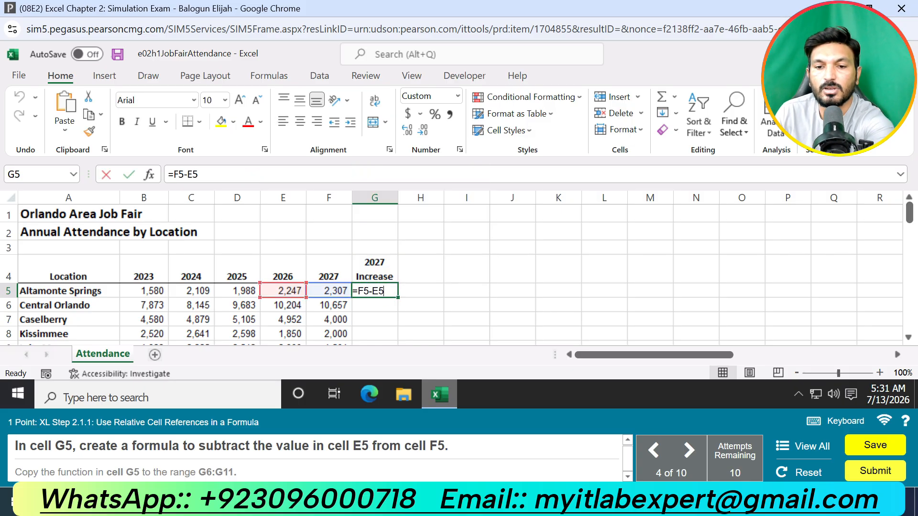
pyautogui.press('Return')
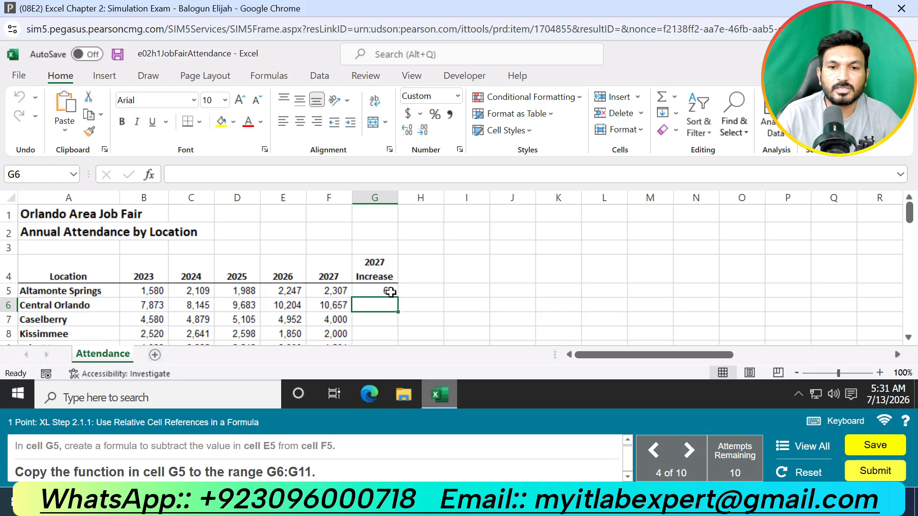
pyautogui.click(389, 291)
pyautogui.doubleClick(398, 298)
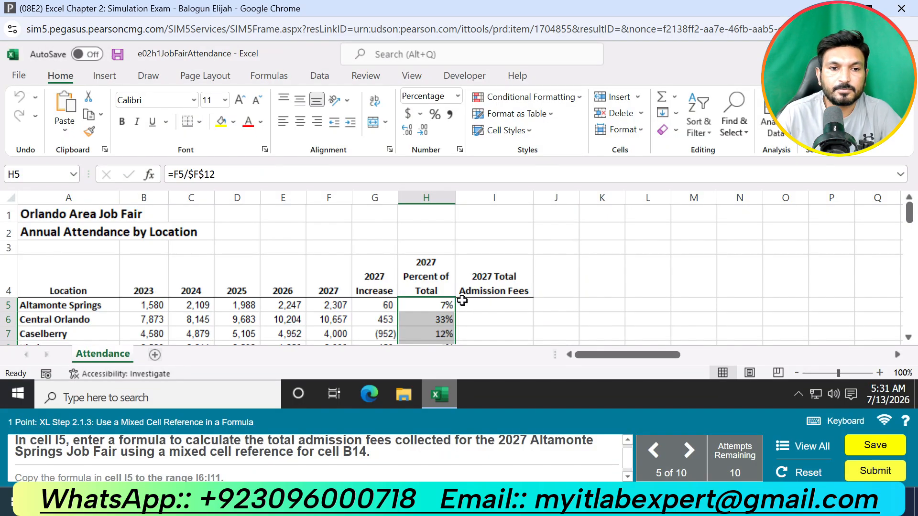
pyautogui.click(484, 305)
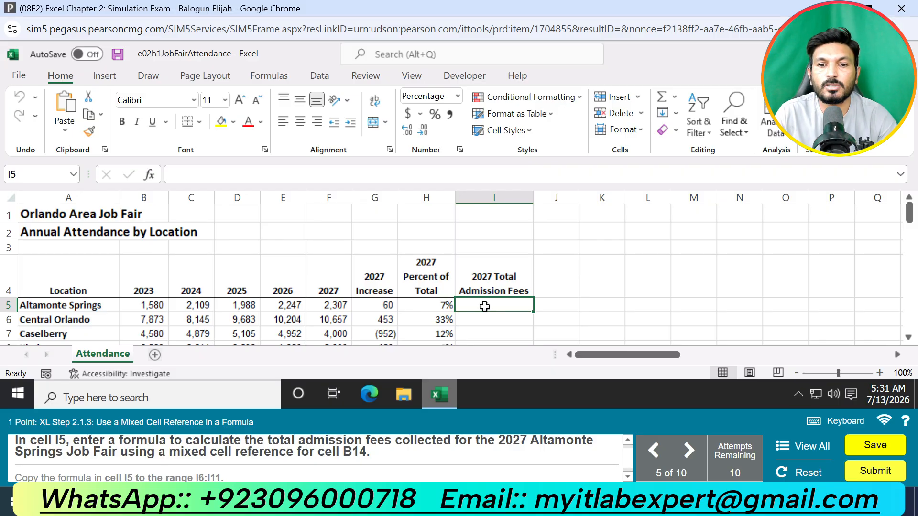
pyautogui.write('=SUM')
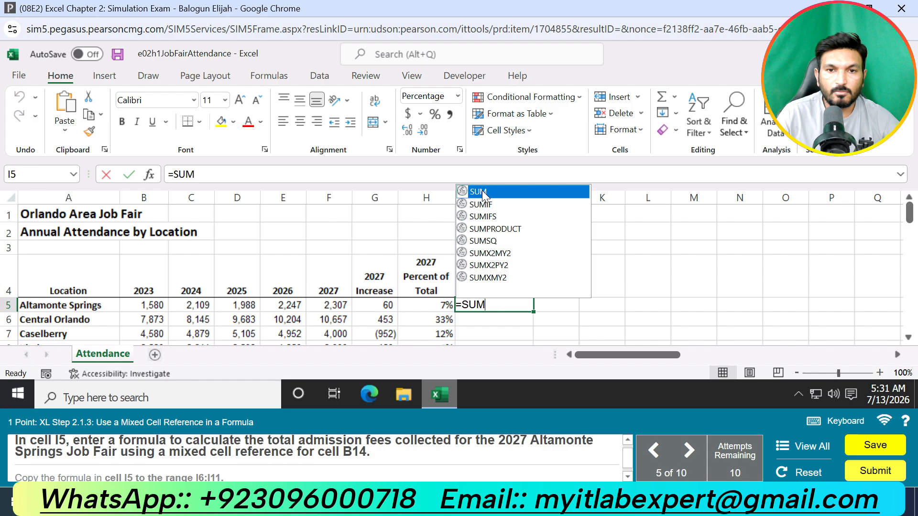
pyautogui.doubleClick(480, 192)
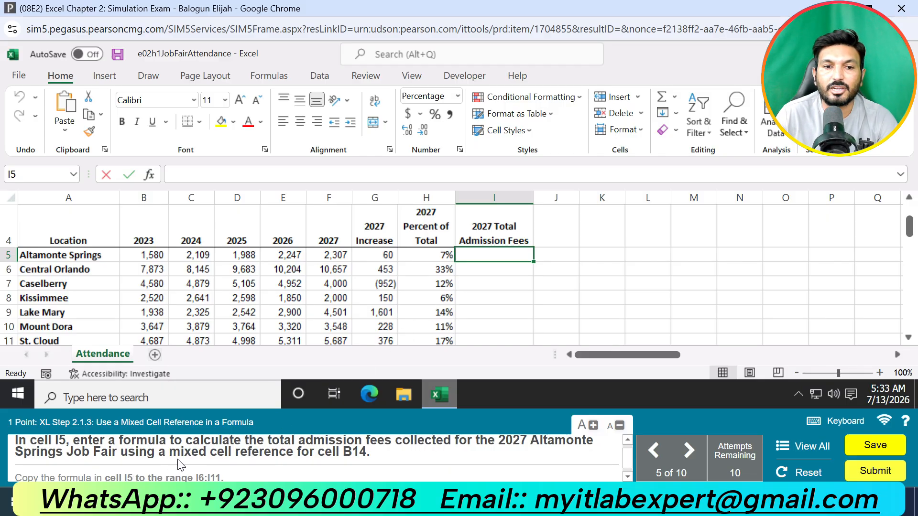
pyautogui.click(329, 255)
# Step: Try to enter the total admission fees formula =F5*$B$14 in cell I5
pyautogui.click(495, 258)
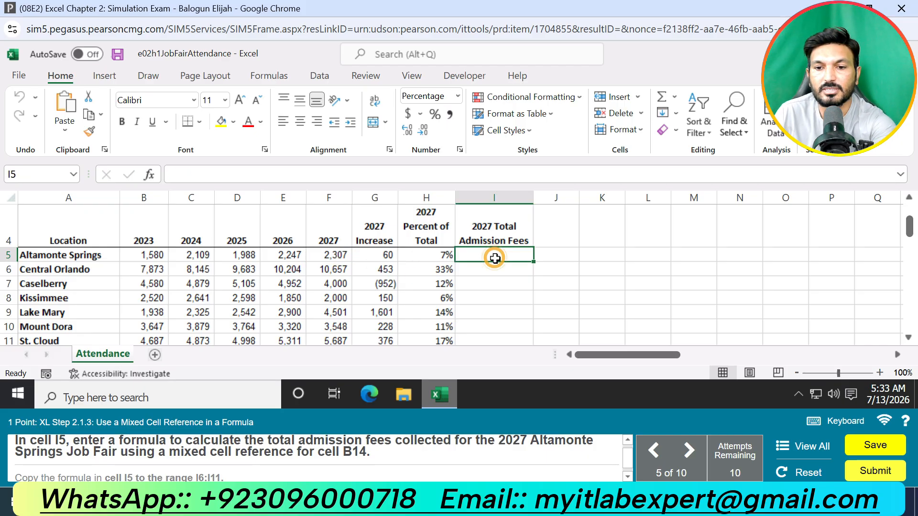
pyautogui.write('=')
pyautogui.click(344, 257)
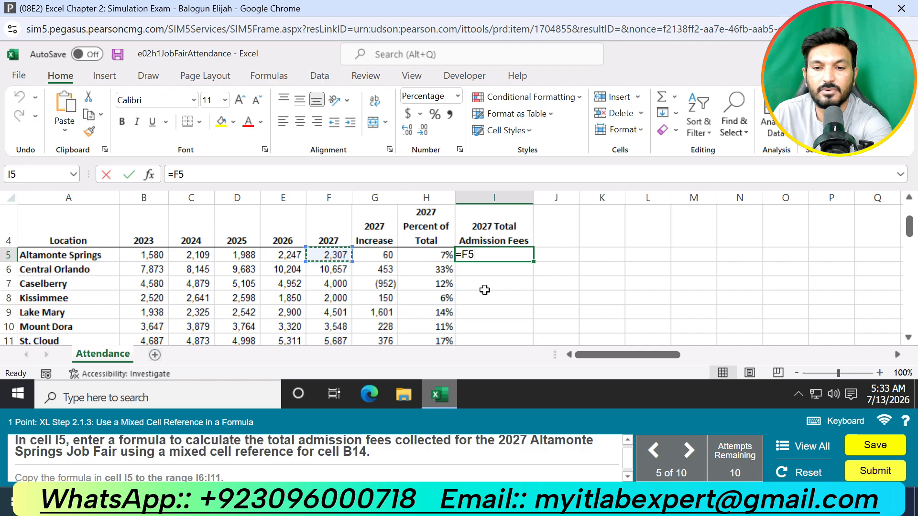
pyautogui.write('*')
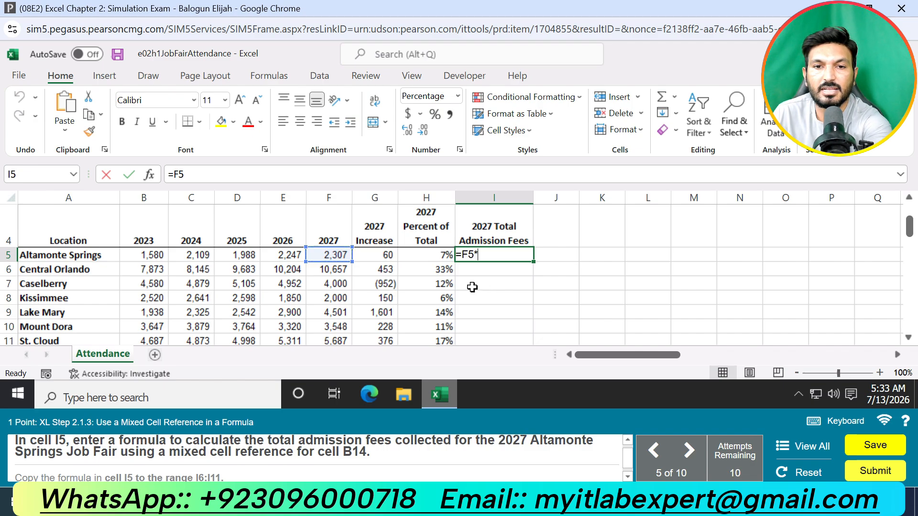
pyautogui.scroll(-1, 474, 287)
pyautogui.click(150, 313)
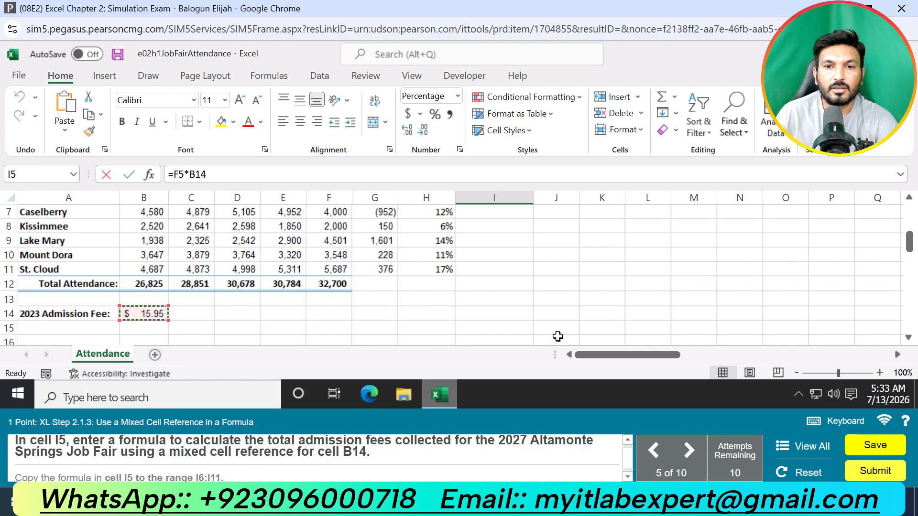
pyautogui.scroll(2, 505, 316)
pyautogui.press('F4')
pyautogui.press('F4')
pyautogui.press('F4')
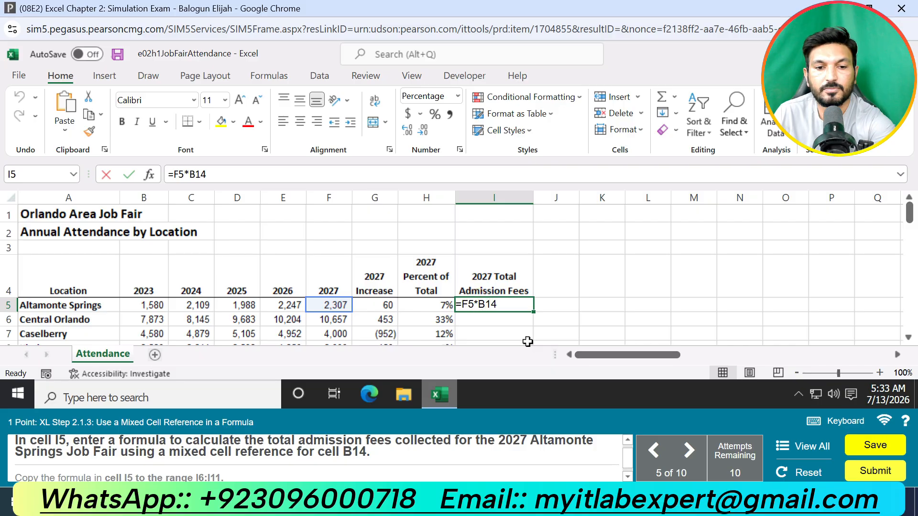
pyautogui.click(523, 316)
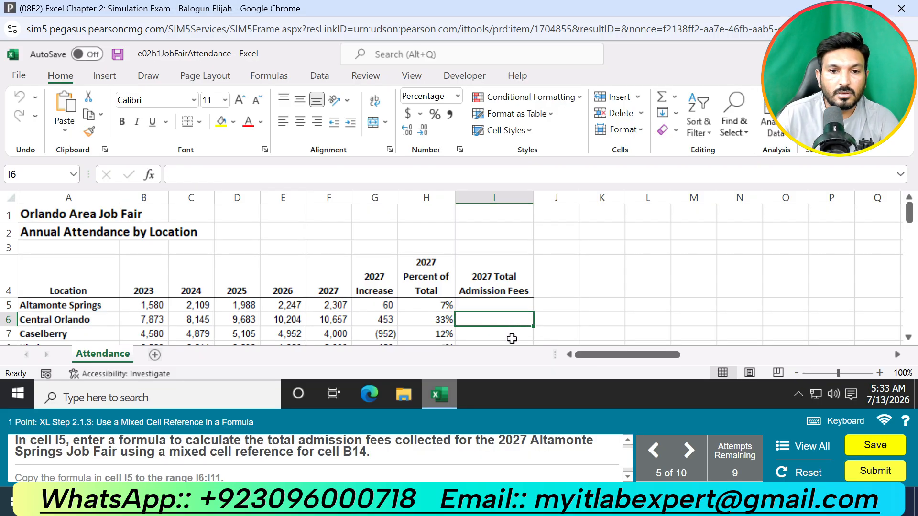
# Step: Enter a formula in cell I5 that multiplies F5 by the admission fee, using the mixed reference B$14
pyautogui.click(476, 303)
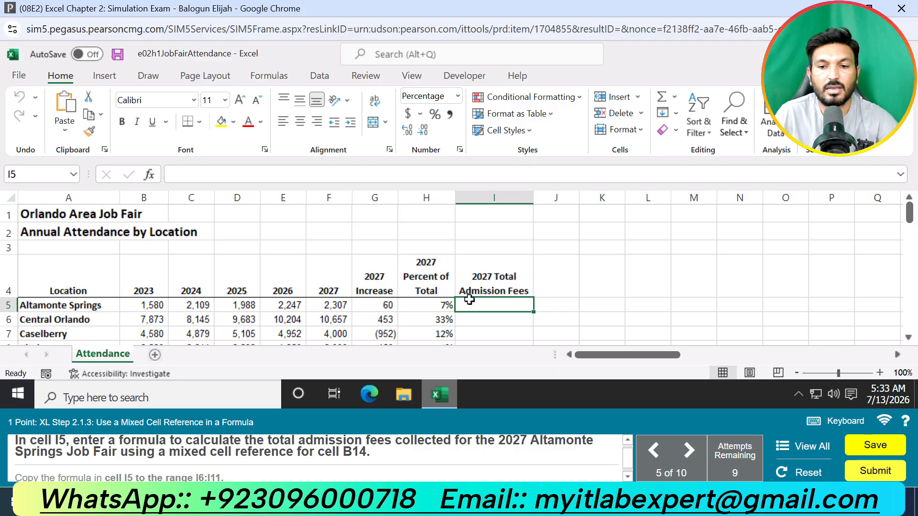
pyautogui.write('=')
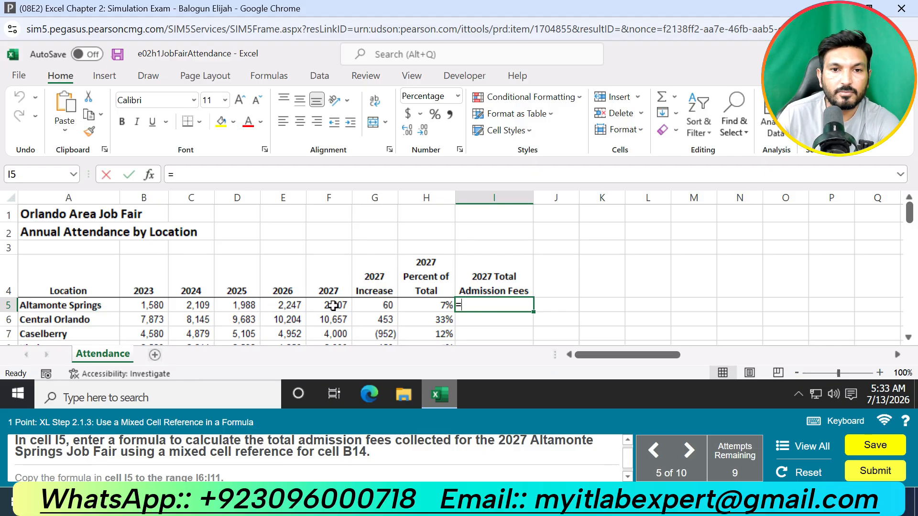
pyautogui.click(333, 305)
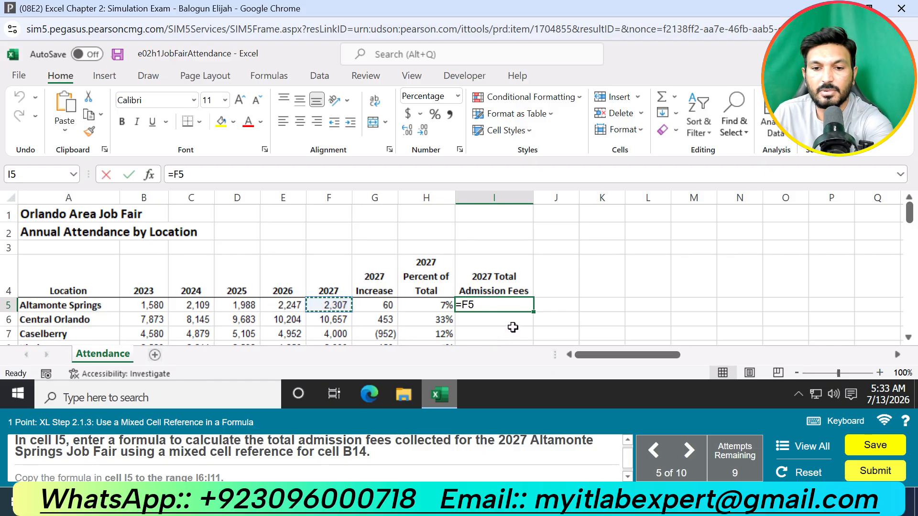
pyautogui.write('*')
pyautogui.scroll(-2, 487, 320)
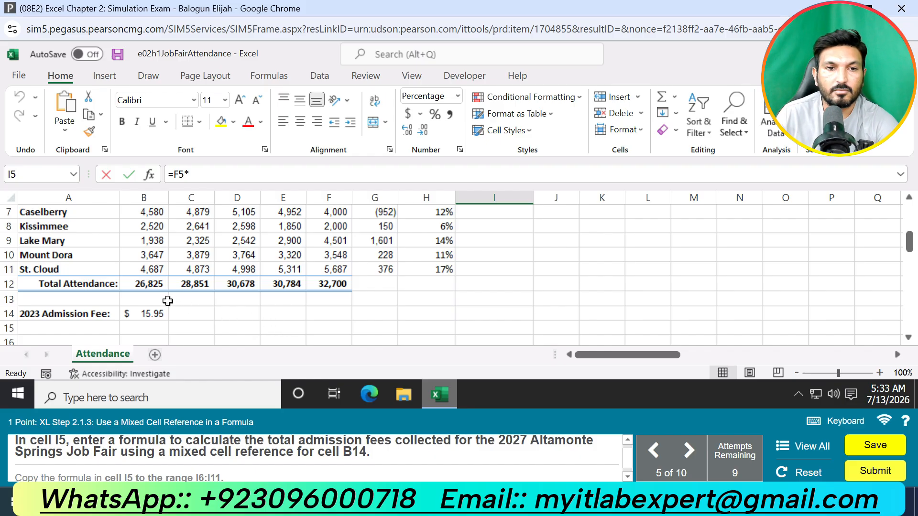
pyautogui.click(158, 313)
pyautogui.scroll(2, 486, 286)
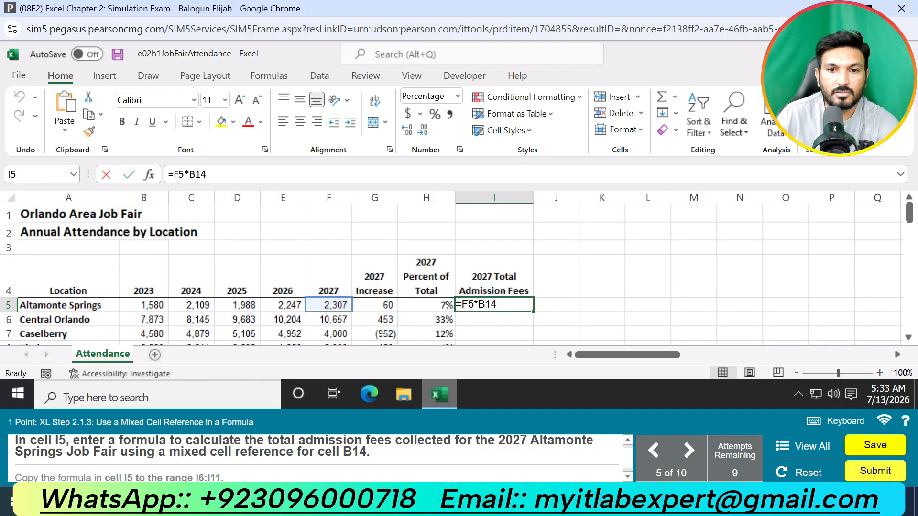
pyautogui.scroll(-1, 486, 303)
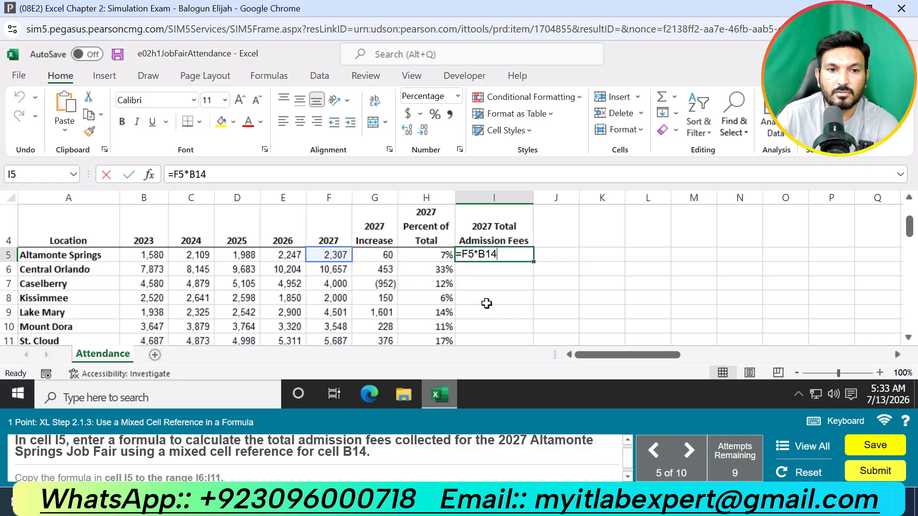
pyautogui.scroll(-1, 487, 303)
pyautogui.scroll(1, 486, 304)
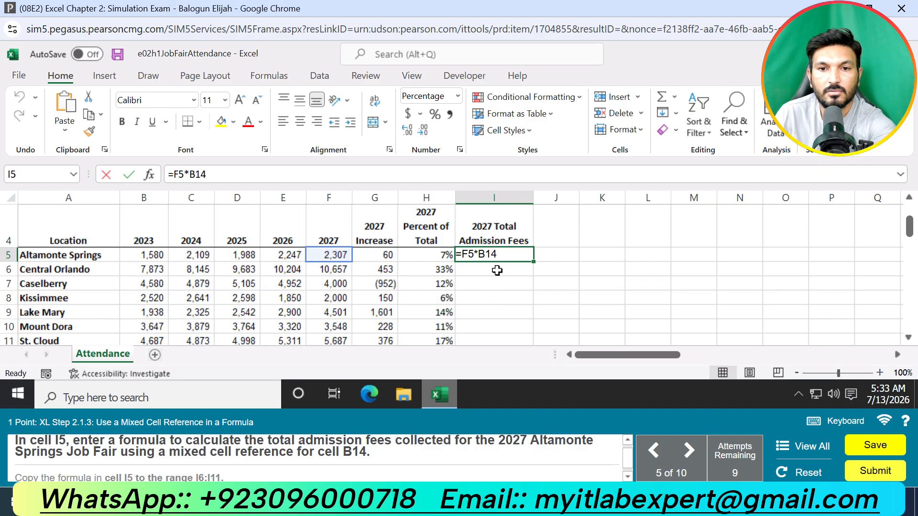
pyautogui.press('F4')
pyautogui.press('Return')
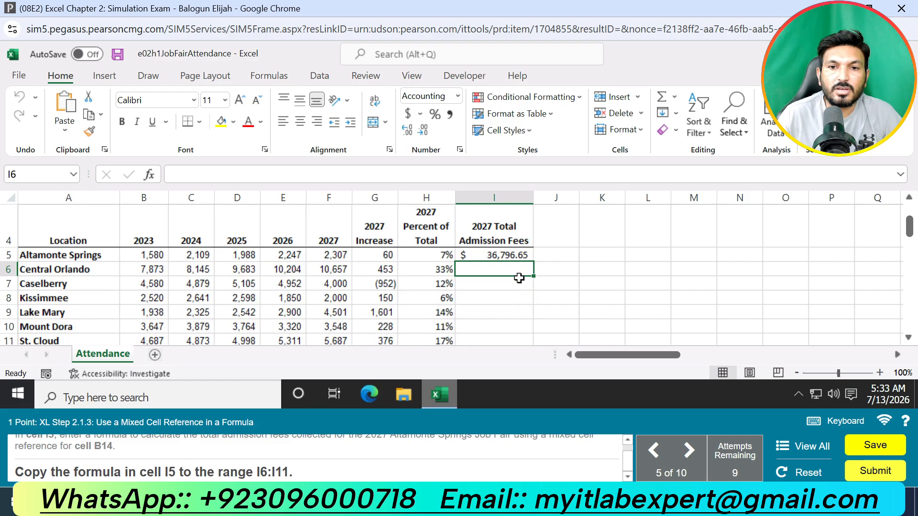
# Step: Copy the total admission fees formula from cell I5 to the range I6:I11
pyautogui.click(525, 255)
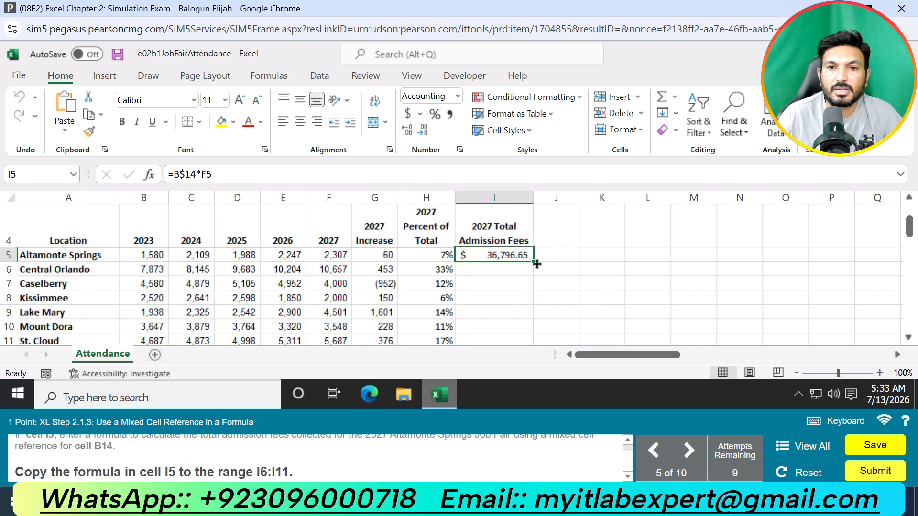
pyautogui.doubleClick(534, 262)
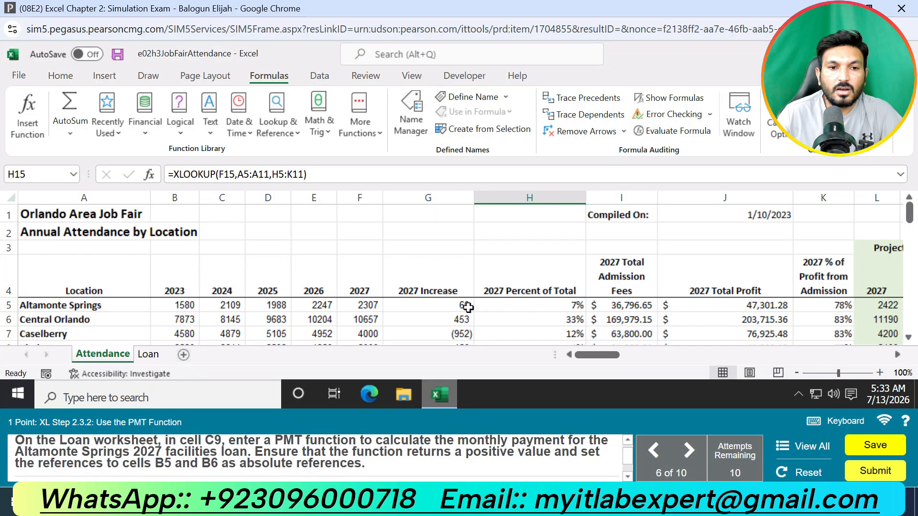
# Step: Start a PMT function in cell C9 of the Loan worksheet and open its function arguments clear of the data
pyautogui.click(149, 354)
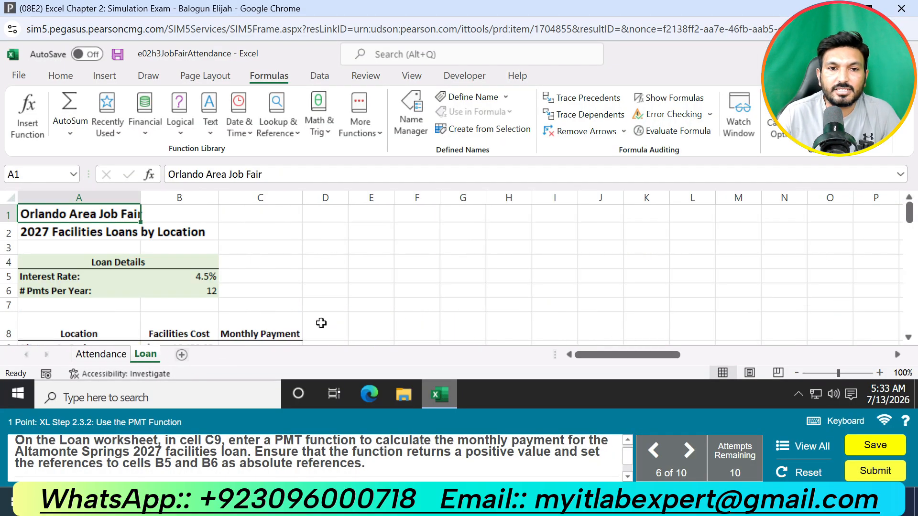
pyautogui.scroll(-2, 248, 287)
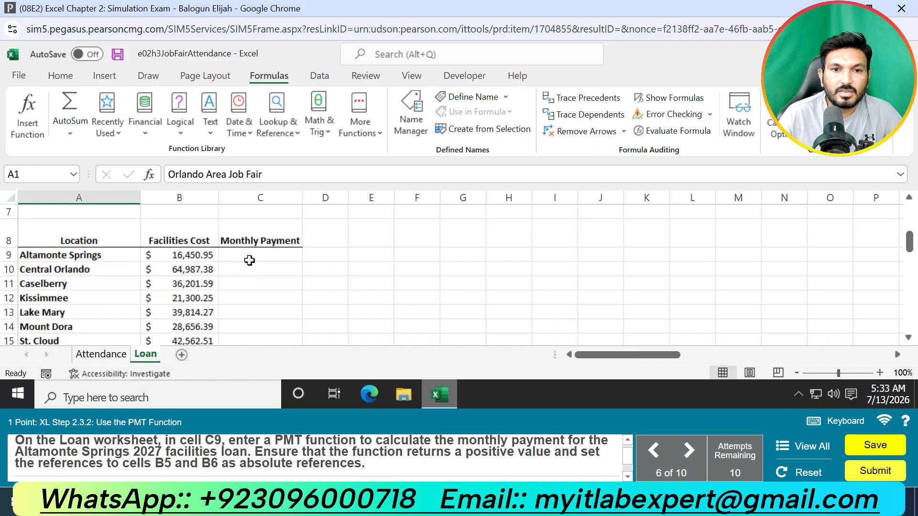
pyautogui.click(249, 261)
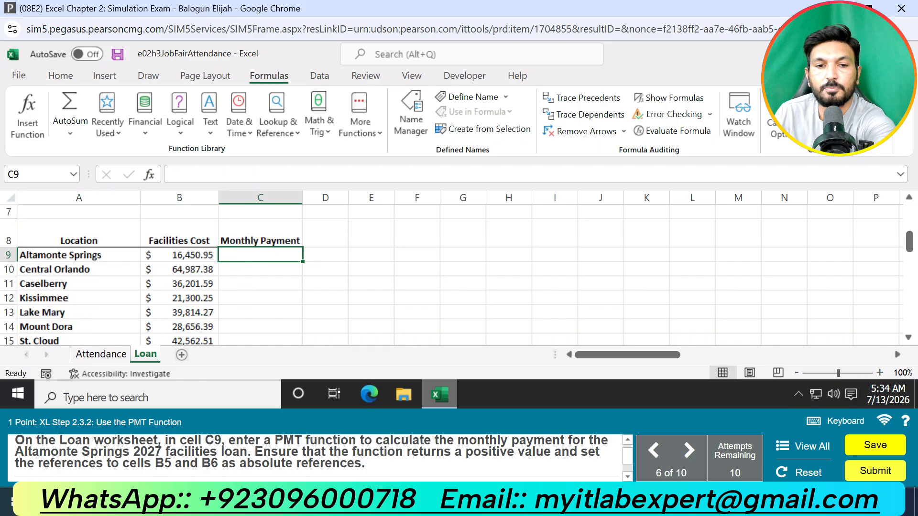
pyautogui.write('=p')
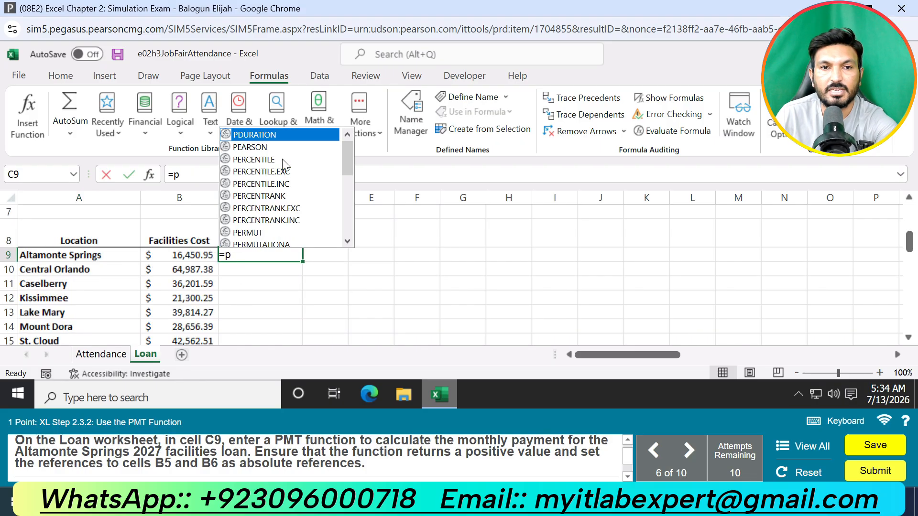
pyautogui.write('mt')
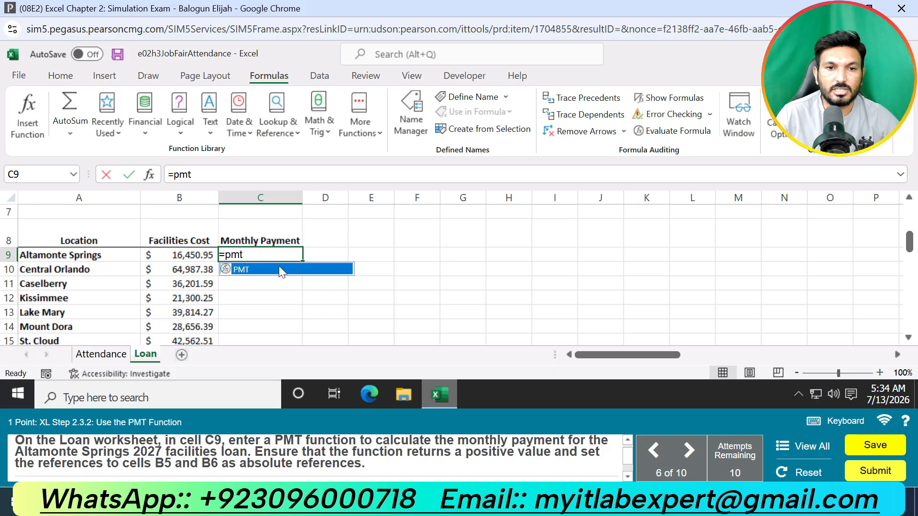
pyautogui.doubleClick(280, 270)
pyautogui.click(149, 175)
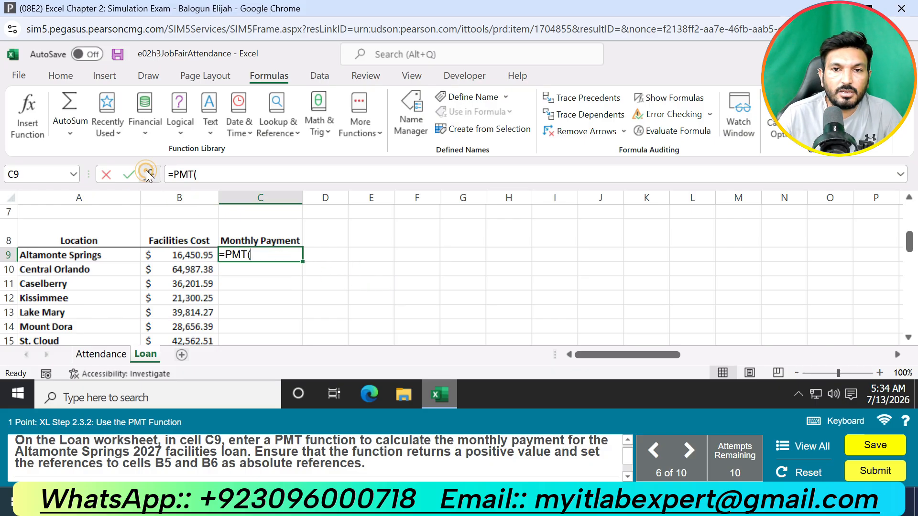
pyautogui.moveTo(546, 137); pyautogui.dragTo(743, 131)
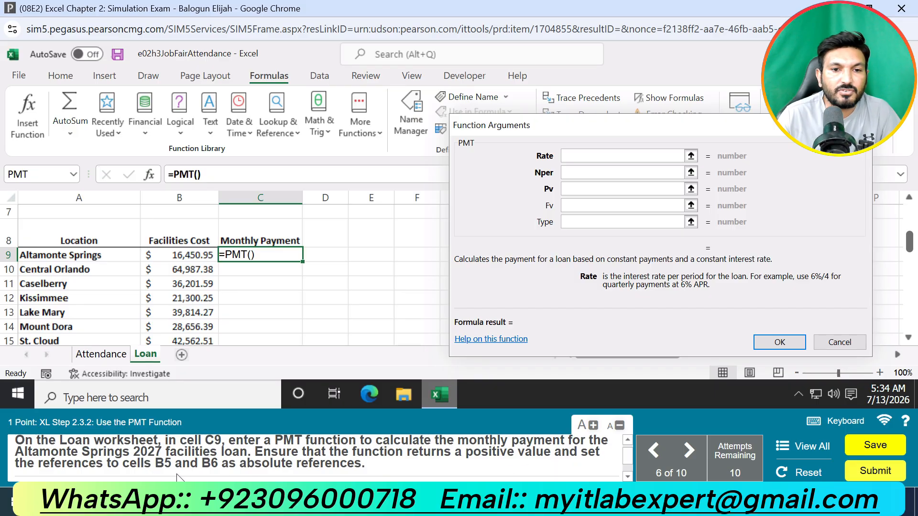
# Step: Set the PMT Rate argument to $B$5/12, using an absolute reference to the interest rate
pyautogui.click(572, 154)
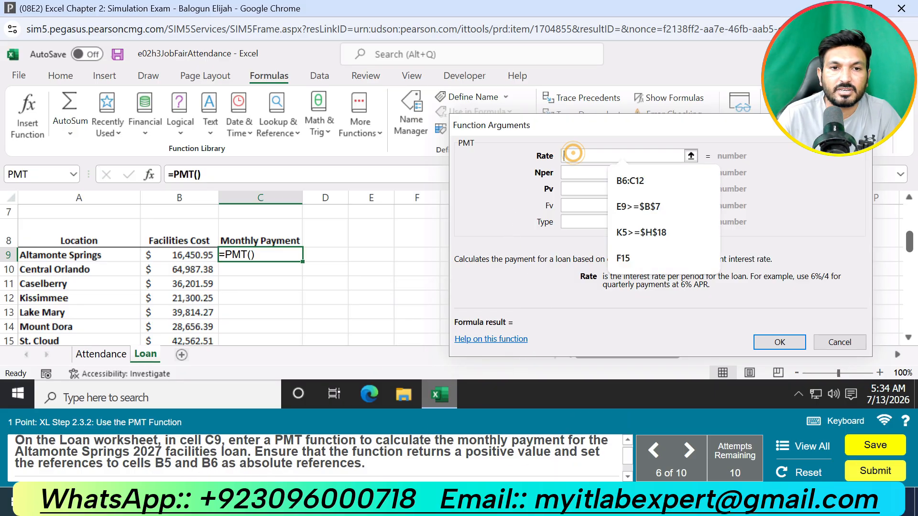
pyautogui.scroll(2, 334, 250)
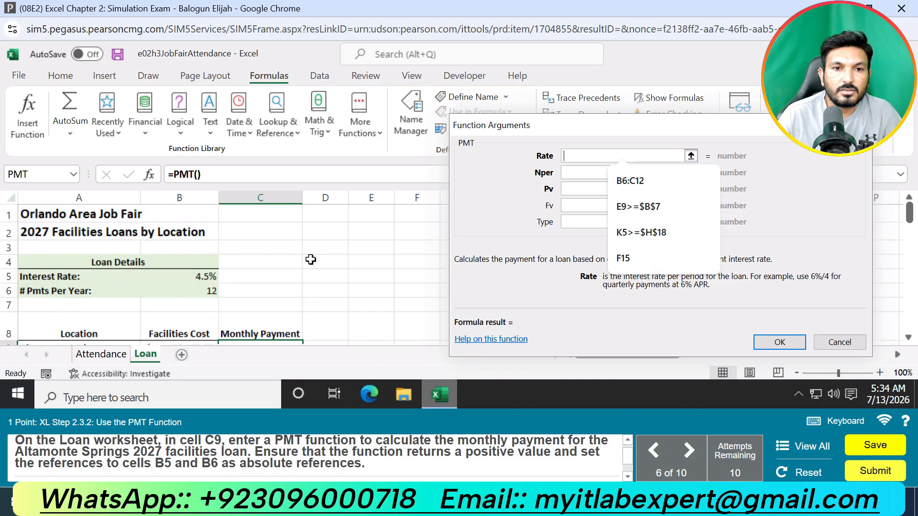
pyautogui.click(202, 277)
pyautogui.click(563, 154)
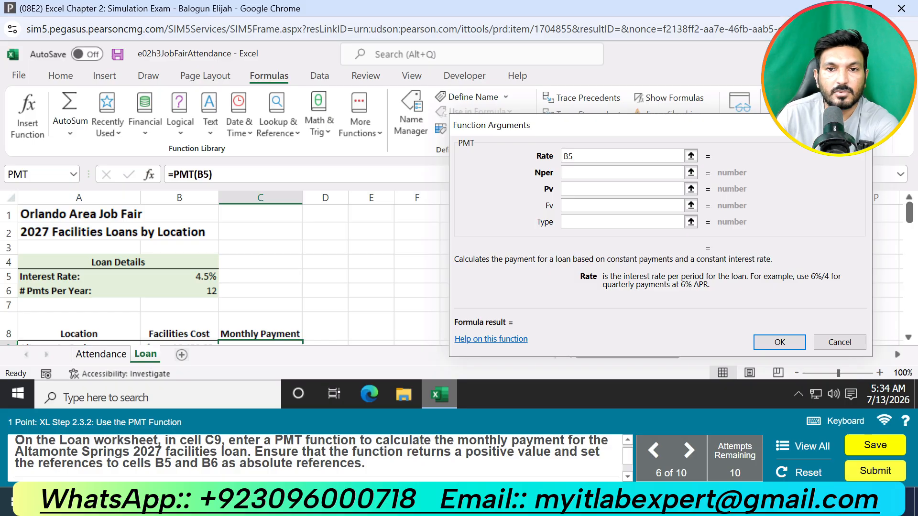
pyautogui.write('$')
pyautogui.click(571, 154)
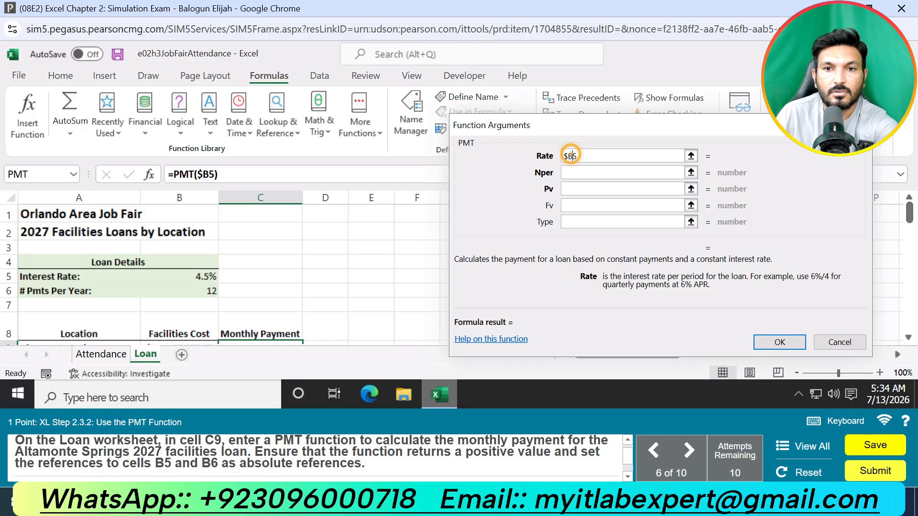
pyautogui.write('$')
pyautogui.click(588, 159)
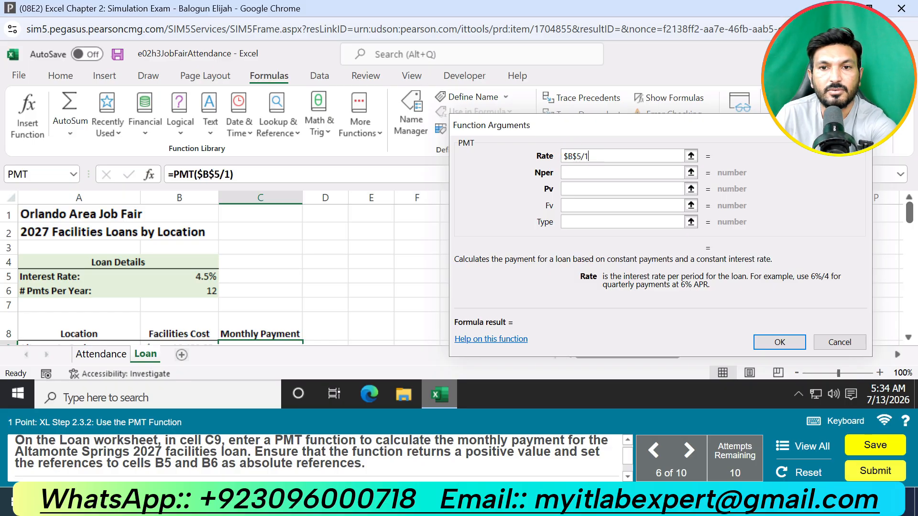
# Step: Set the PMT Nper argument to 12
pyautogui.click(576, 172)
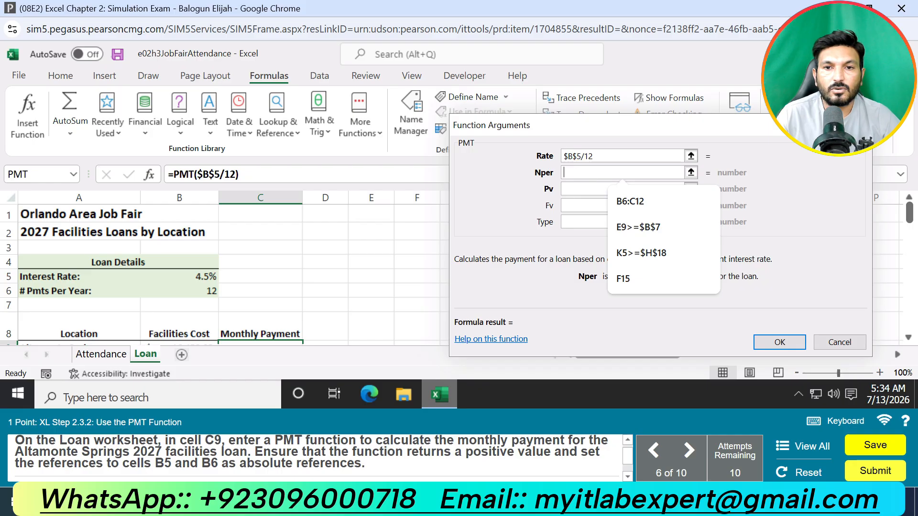
pyautogui.scroll(-2, 373, 270)
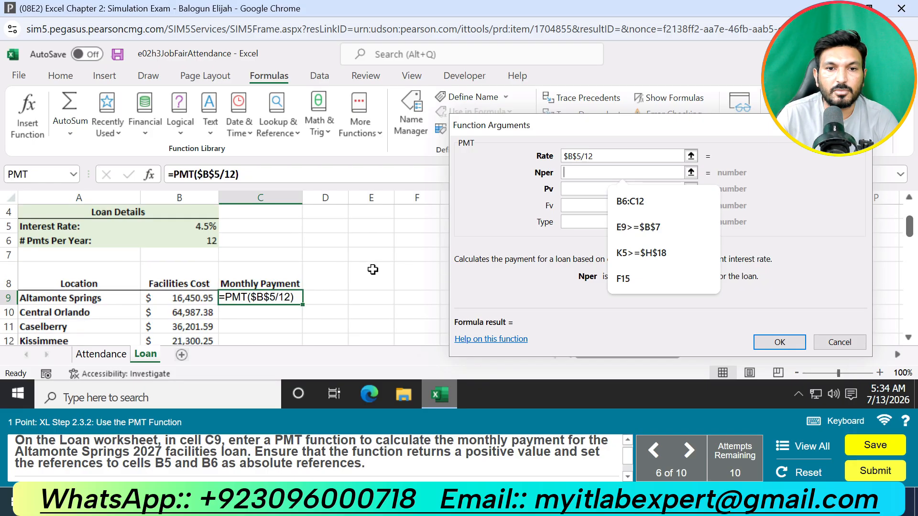
pyautogui.scroll(1, 372, 270)
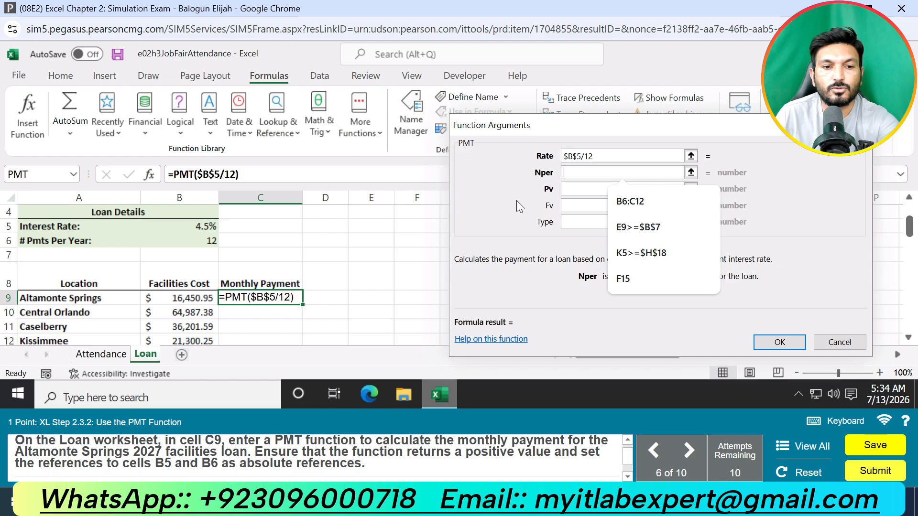
pyautogui.write('12')
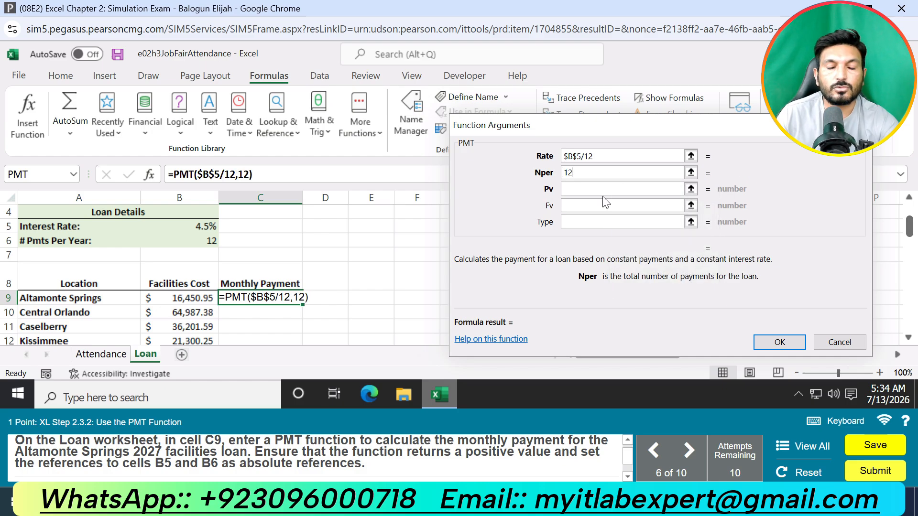
# Step: Change the PMT Rate argument to $B$5 without the division by 12
pyautogui.click(574, 157)
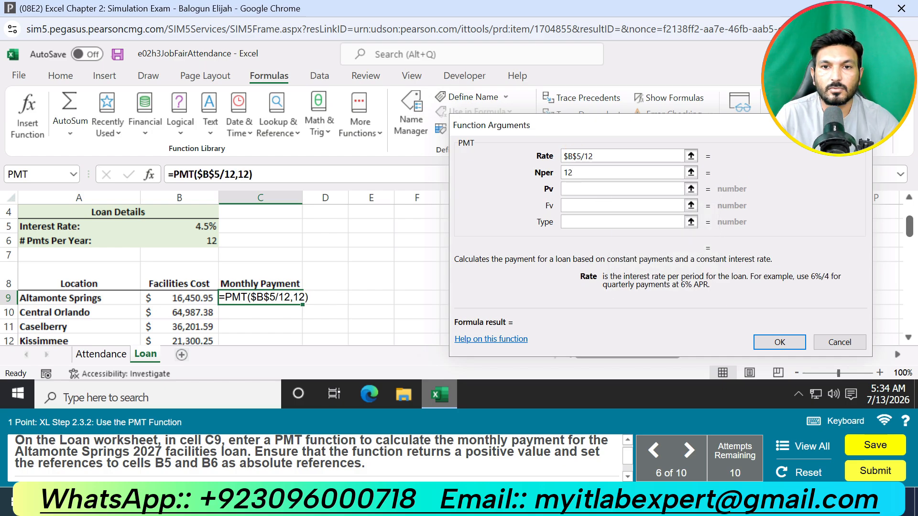
pyautogui.click(595, 153)
pyautogui.press('BackSpace')
pyautogui.press('BackSpace')
pyautogui.press('BackSpace')
pyautogui.press('BackSpace')
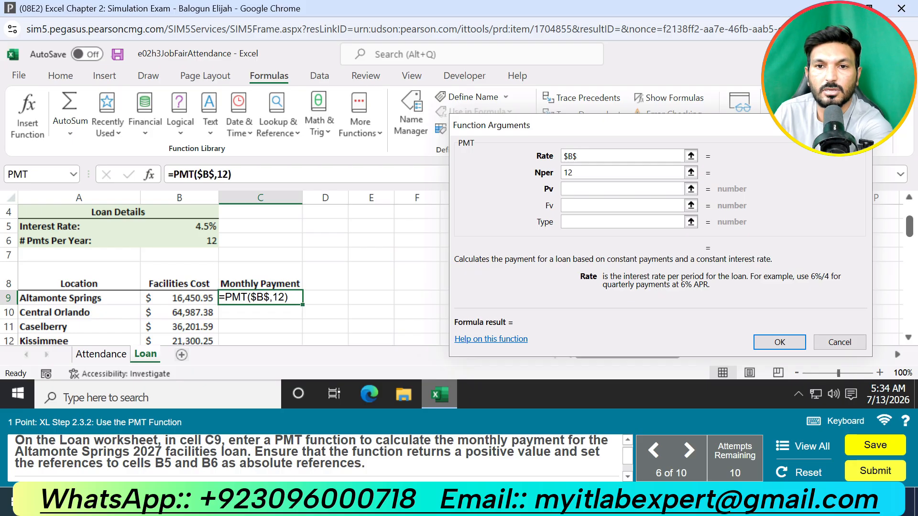
pyautogui.write('5')
# Step: Try 12+B6 as the Nper argument, and clear the argument
pyautogui.click(589, 172)
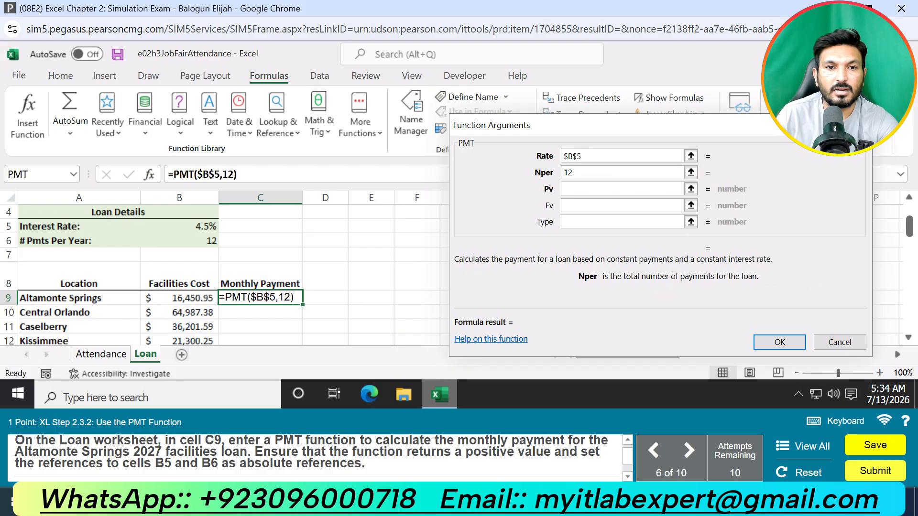
pyautogui.click(602, 171)
pyautogui.write('+')
pyautogui.click(210, 239)
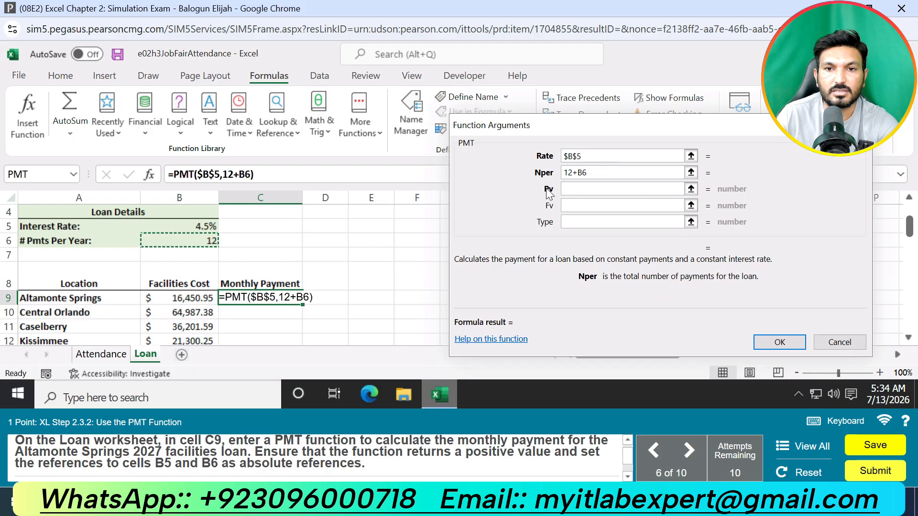
pyautogui.click(594, 166)
pyautogui.moveTo(595, 169); pyautogui.dragTo(478, 167)
pyautogui.press('BackSpace')
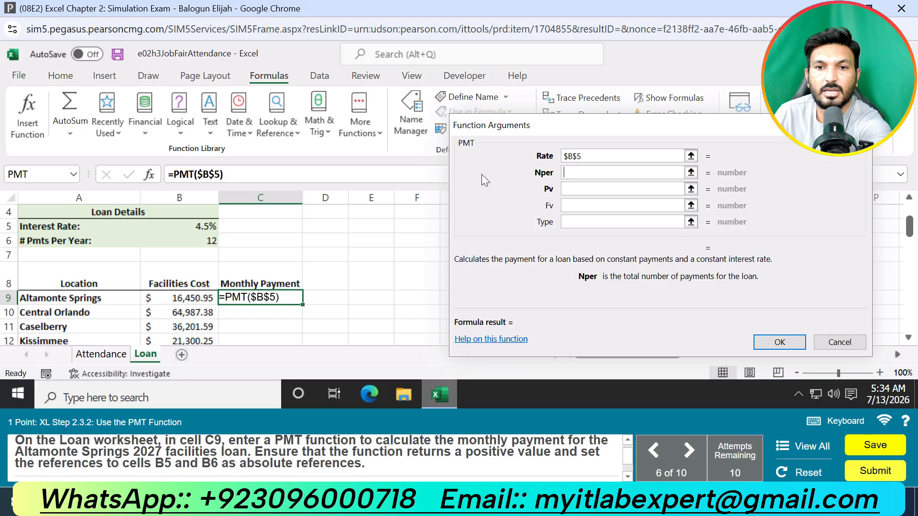
# Step: Set the PMT Nper argument to the absolute reference $B$6
pyautogui.click(212, 242)
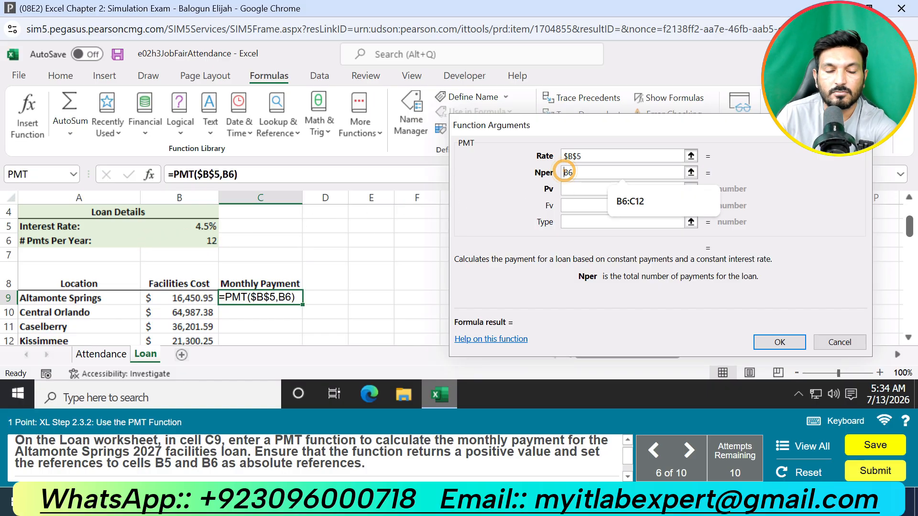
pyautogui.write('$')
pyautogui.click(574, 172)
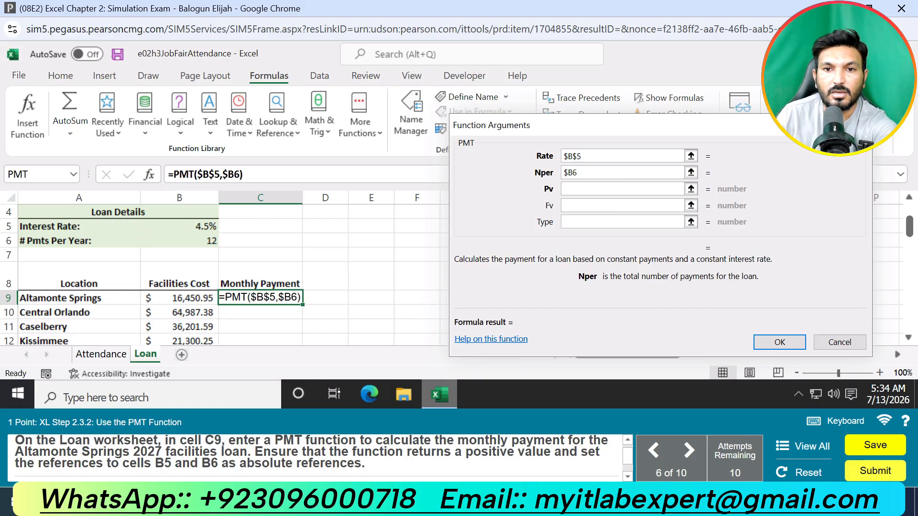
pyautogui.press('Left')
pyautogui.write('$')
pyautogui.press('Tab')
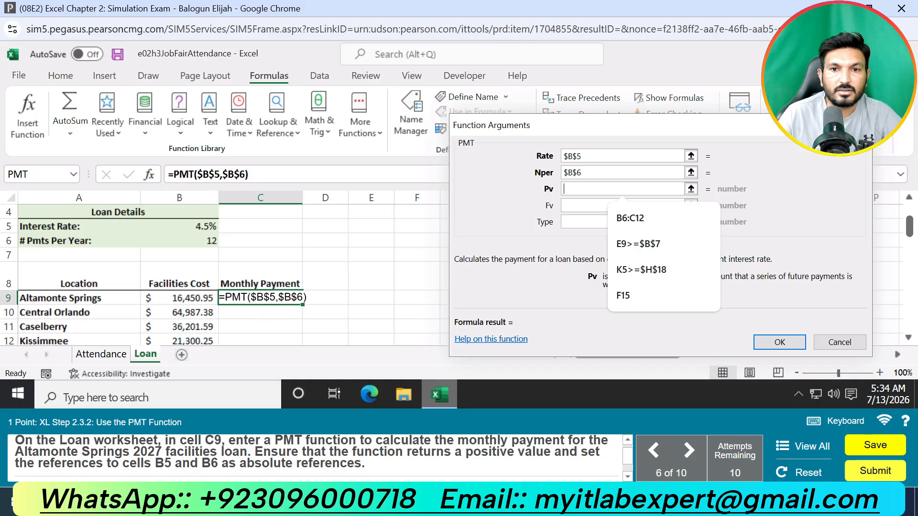
# Step: Set the PMT Pv argument to -B9 and try to confirm the function
pyautogui.click(205, 300)
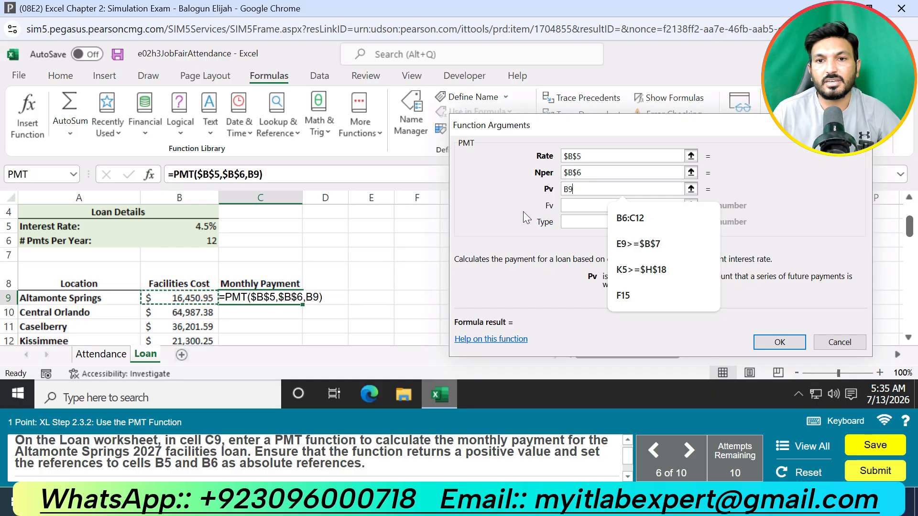
pyautogui.click(563, 189)
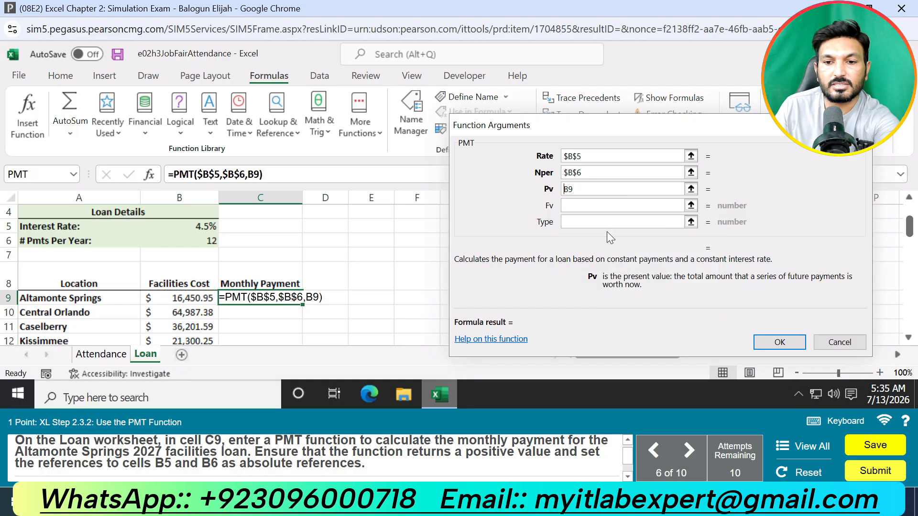
pyautogui.write('-')
pyautogui.click(774, 343)
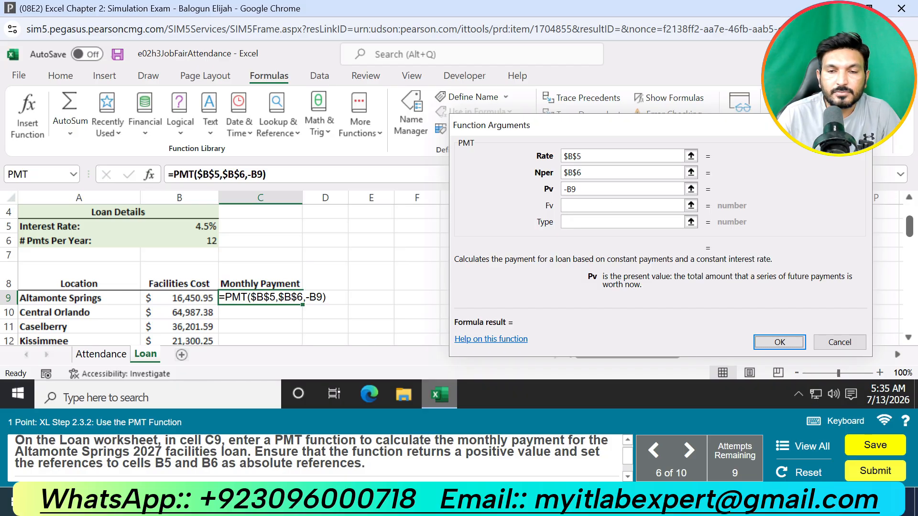
# Step: Try to confirm the PMT function with $B$5/12 as Rate and $B$6*12 as Nper
pyautogui.click(600, 159)
pyautogui.write('/12')
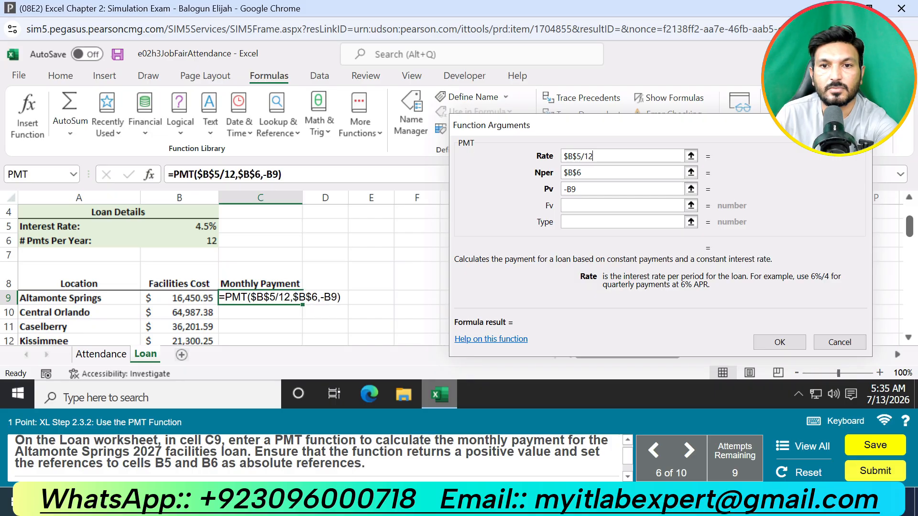
pyautogui.click(596, 175)
pyautogui.write('*2')
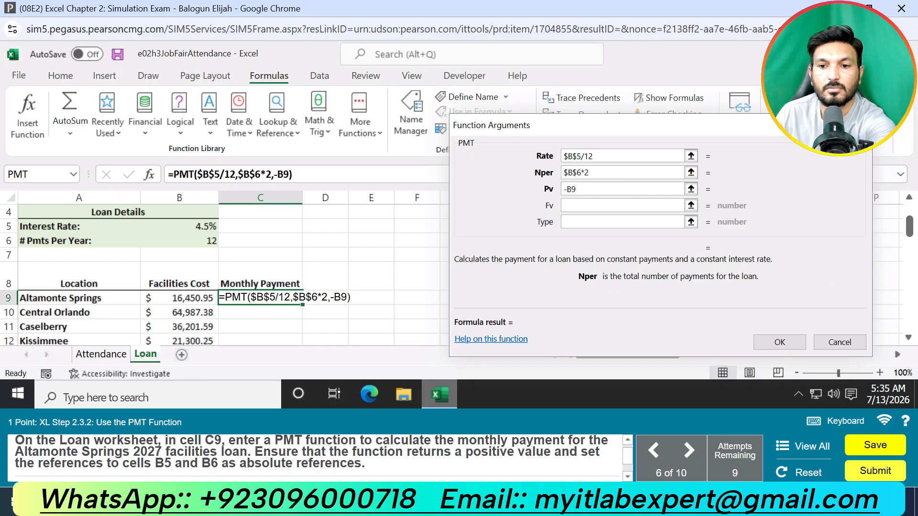
pyautogui.press('BackSpace')
pyautogui.write('12')
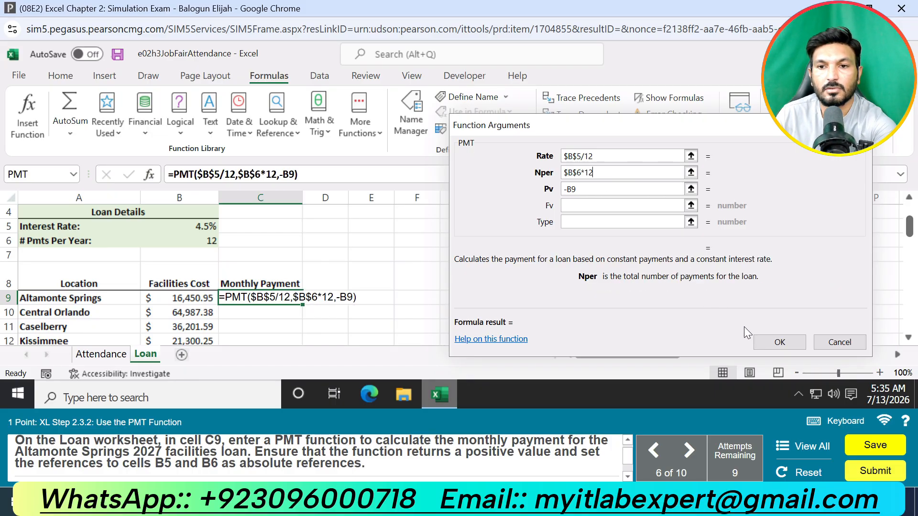
pyautogui.click(756, 340)
# Step: Restore the Nper argument to $B$6 and the Rate argument to $B$5, and cancel the function arguments
pyautogui.click(604, 172)
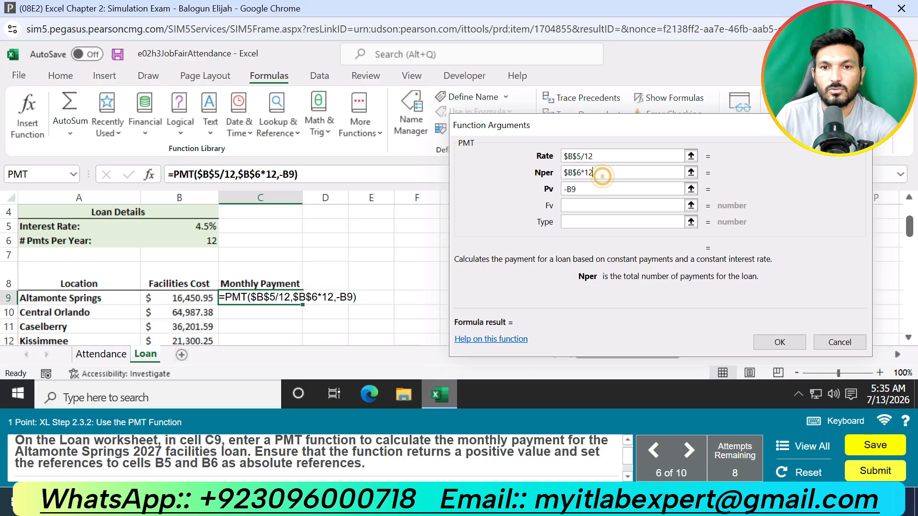
pyautogui.press('BackSpace')
pyautogui.press('BackSpace')
pyautogui.press('BackSpace')
pyautogui.click(599, 156)
pyautogui.press('BackSpace')
pyautogui.press('BackSpace')
pyautogui.press('BackSpace')
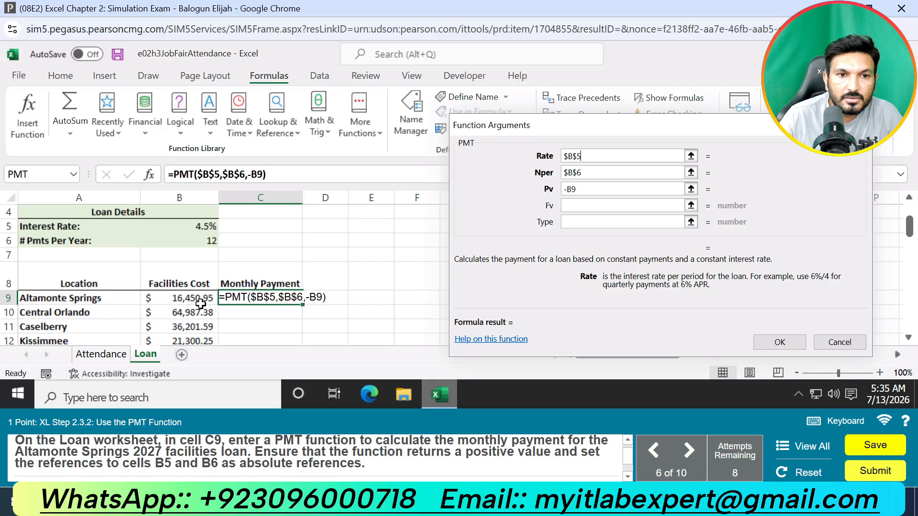
pyautogui.click(842, 341)
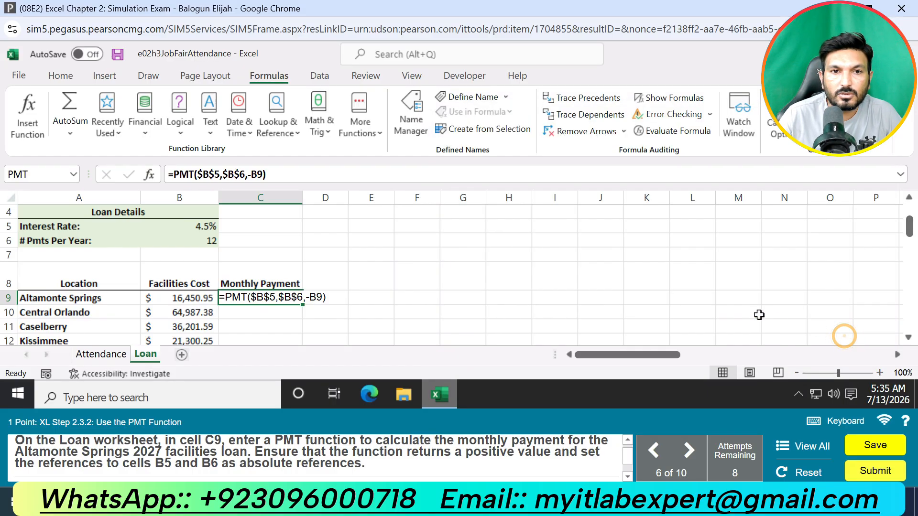
pyautogui.click(273, 297)
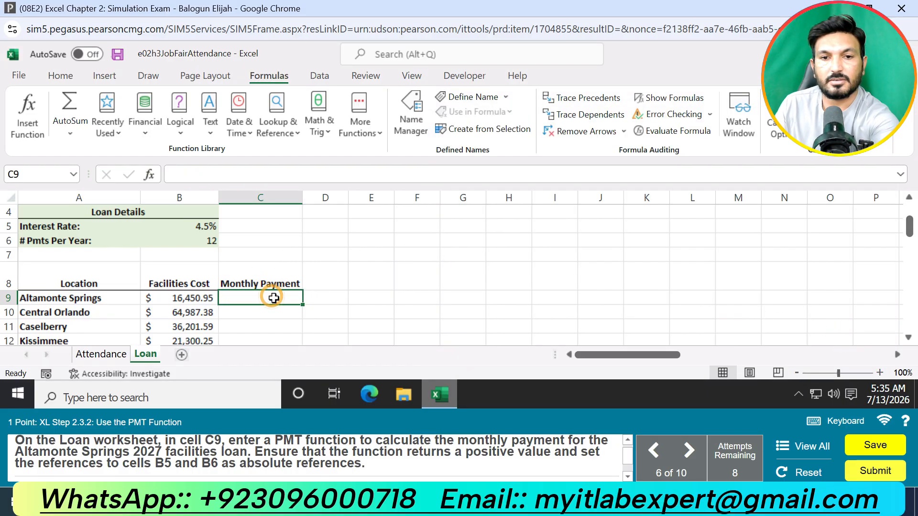
pyautogui.write('=pmt')
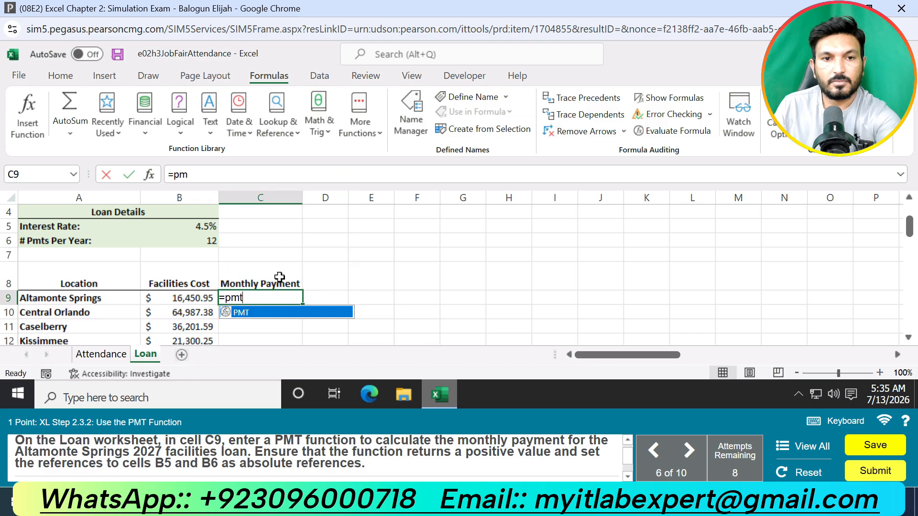
pyautogui.press('BackSpace')
pyautogui.press('BackSpace')
pyautogui.press('BackSpace')
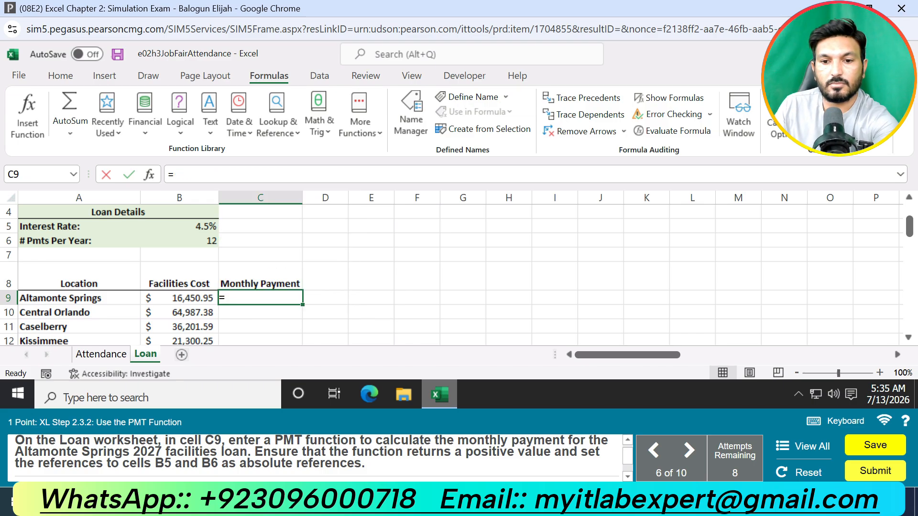
pyautogui.write('-pmt')
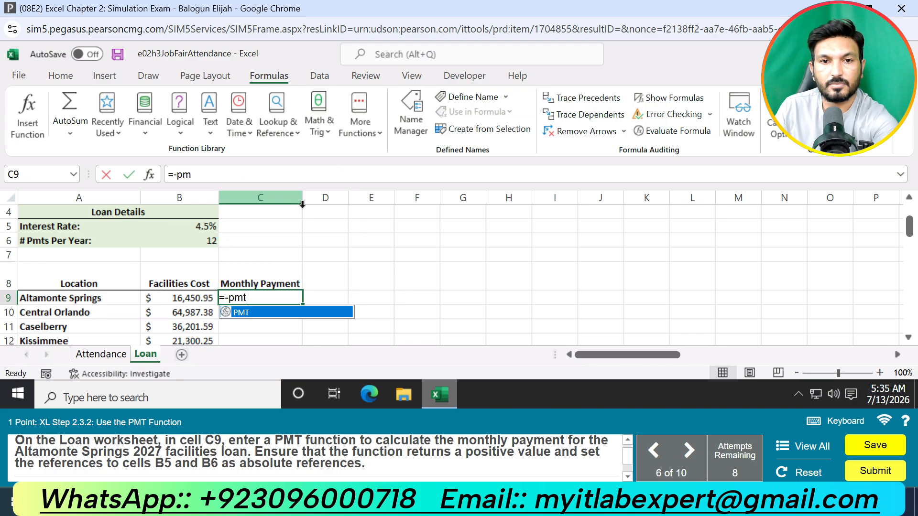
pyautogui.click(273, 311)
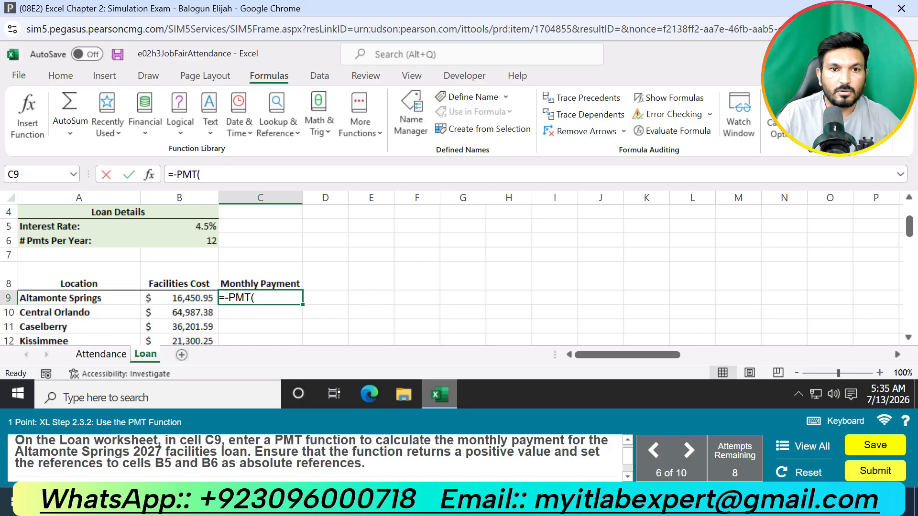
pyautogui.click(156, 174)
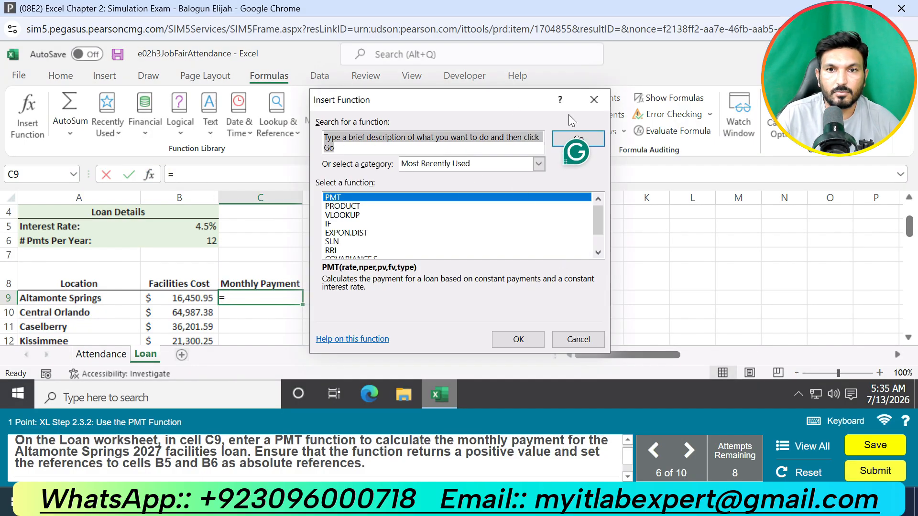
pyautogui.click(593, 100)
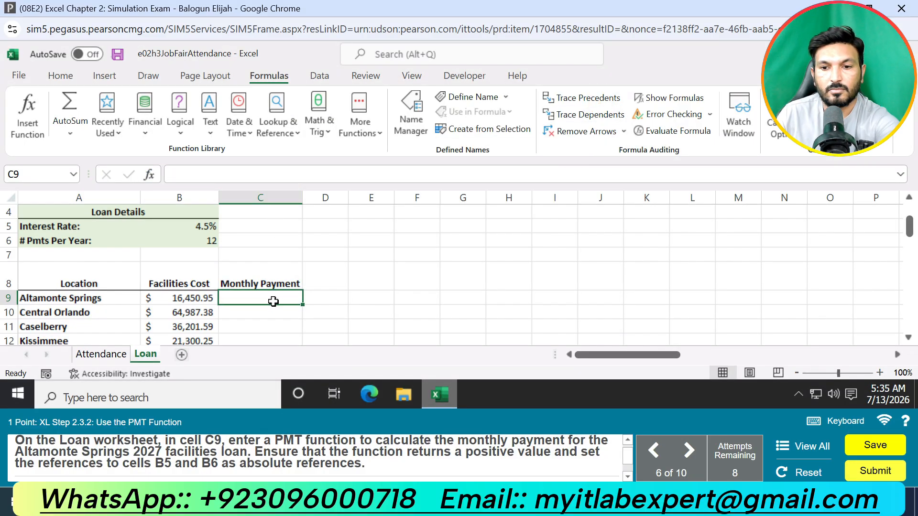
# Step: Insert the PMT function in cell C9 with the absolute reference $B$5 as the Rate argument
pyautogui.write('=-pmt')
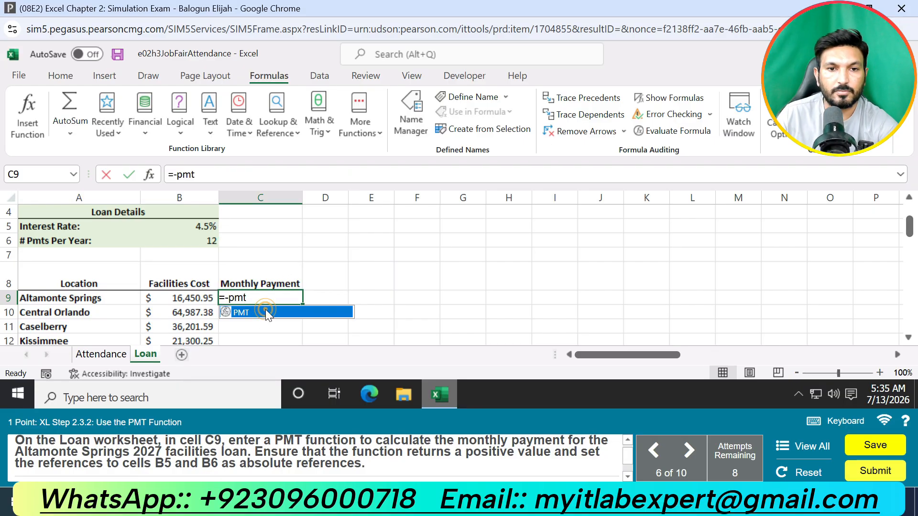
pyautogui.doubleClick(266, 312)
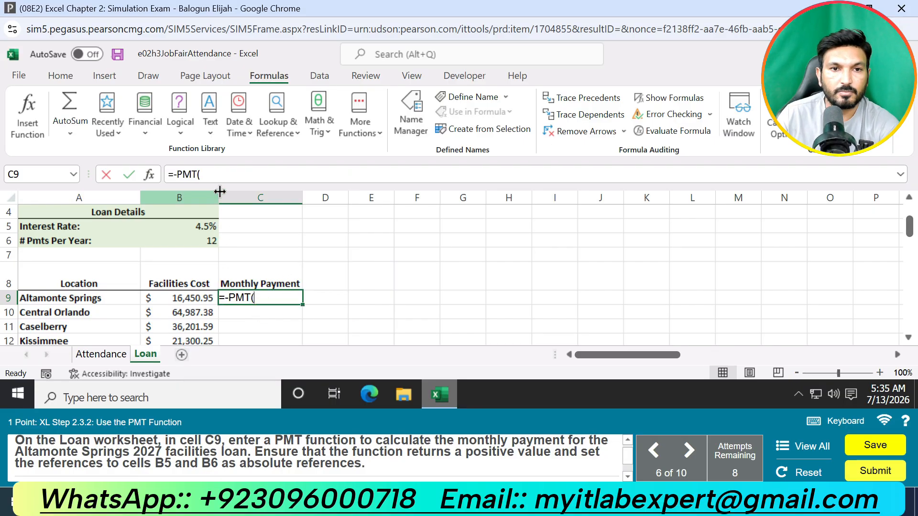
pyautogui.click(152, 175)
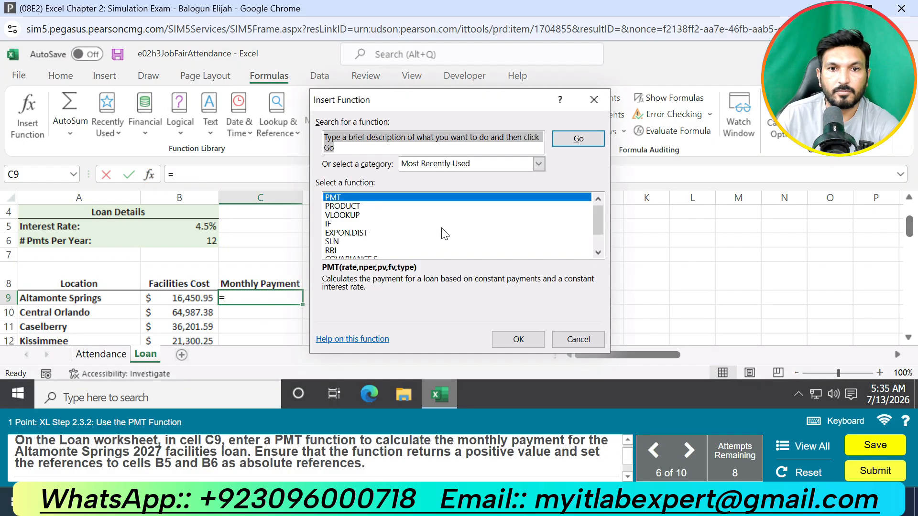
pyautogui.click(498, 335)
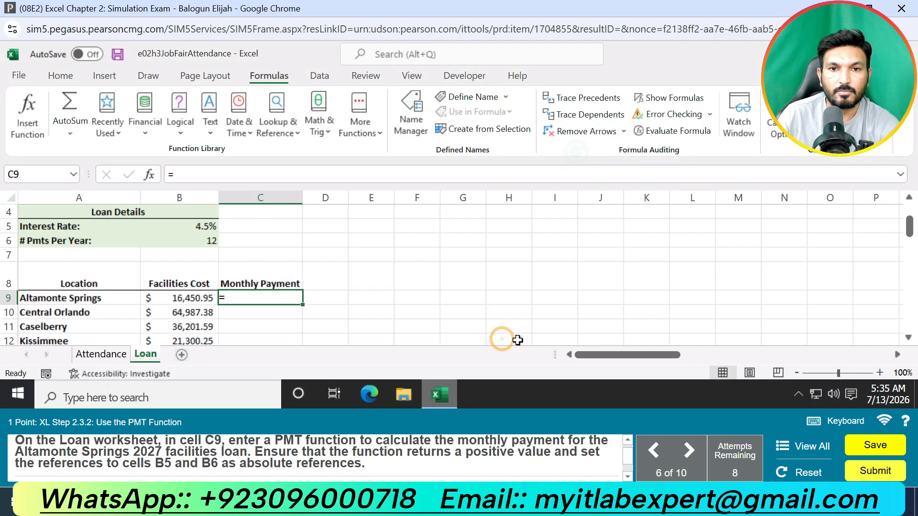
pyautogui.moveTo(480, 136); pyautogui.dragTo(579, 140)
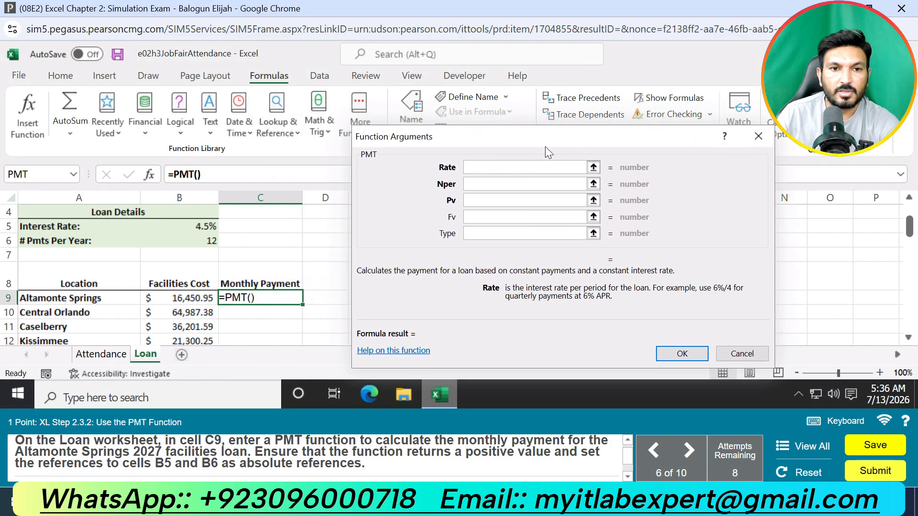
pyautogui.click(192, 227)
pyautogui.click(468, 168)
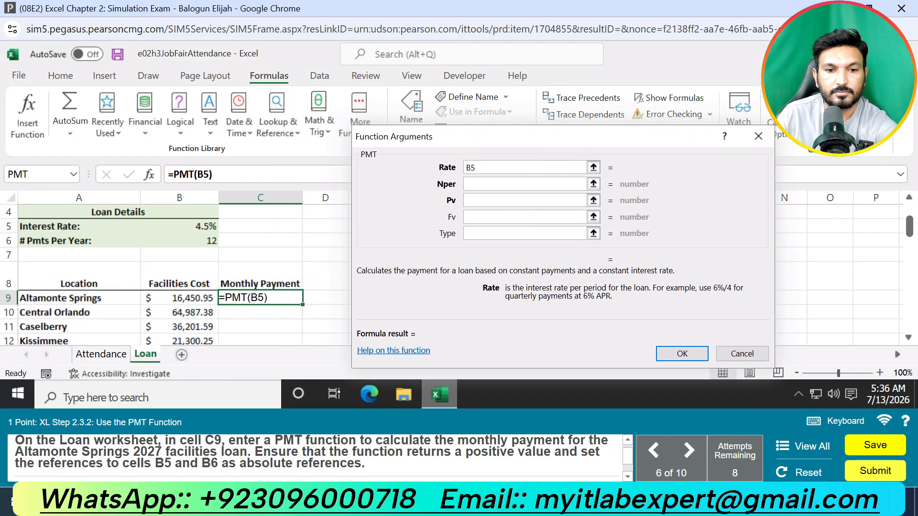
pyautogui.write('$')
pyautogui.click(473, 167)
pyautogui.write('$')
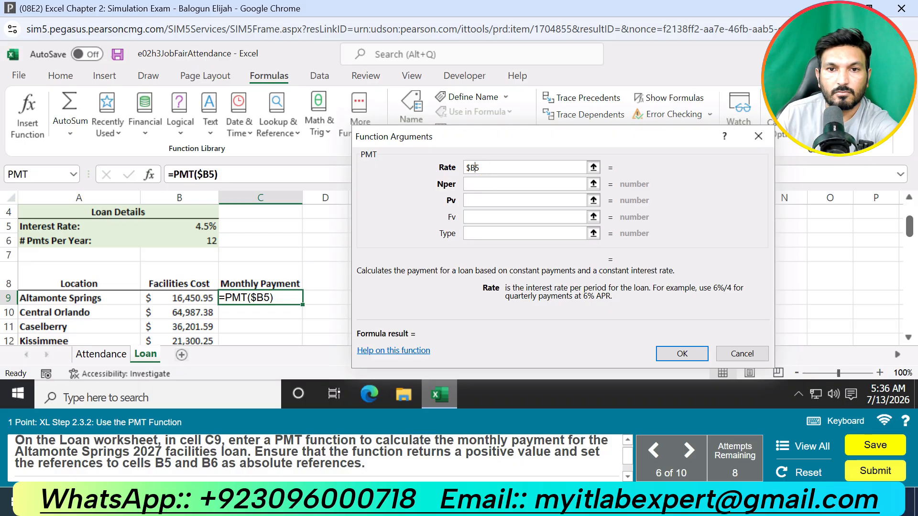
# Step: Set the Nper argument to cell B6 as the absolute reference $B$6
pyautogui.click(483, 184)
pyautogui.click(206, 240)
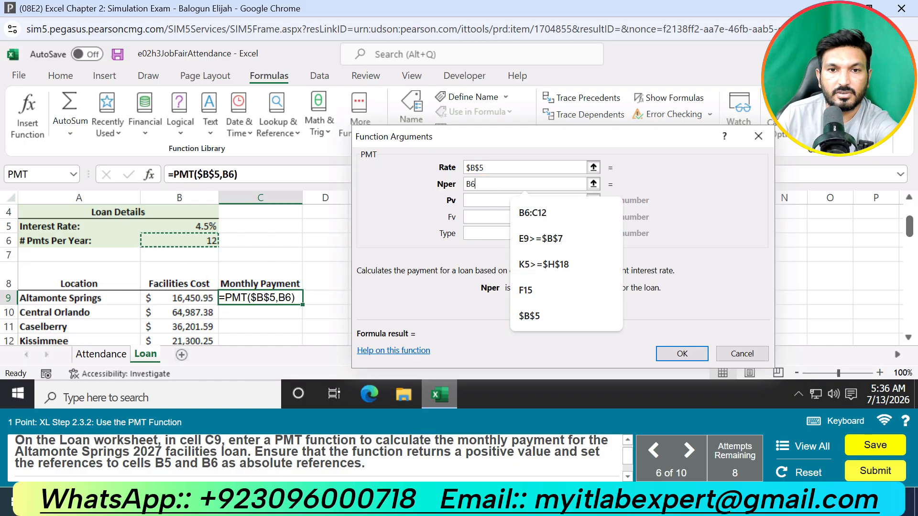
pyautogui.click(470, 184)
pyautogui.write('$')
pyautogui.click(466, 184)
pyautogui.write('$')
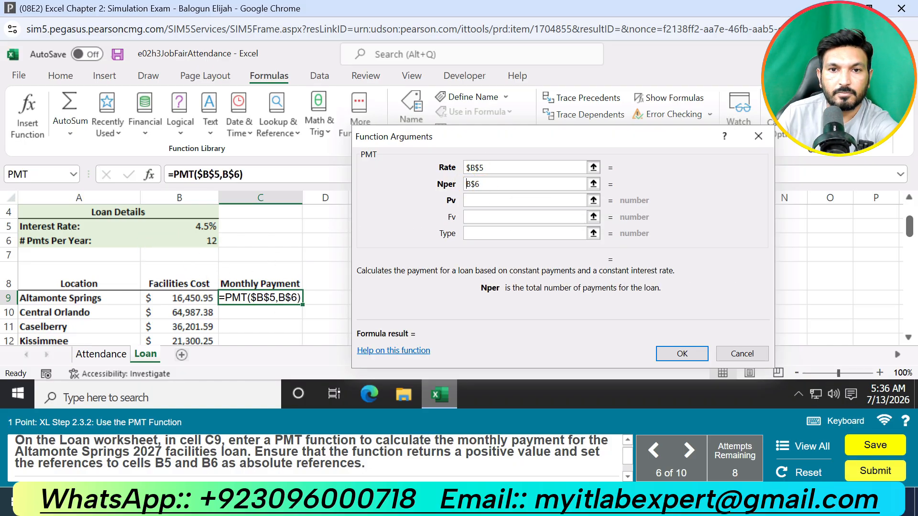
# Step: Set the Pv argument to B9 and try to confirm the PMT function
pyautogui.click(494, 200)
pyautogui.click(204, 299)
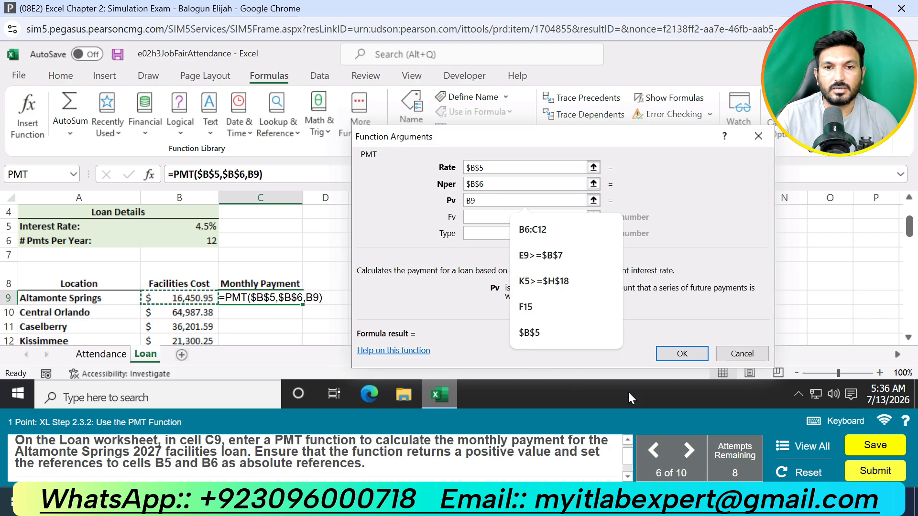
pyautogui.click(659, 356)
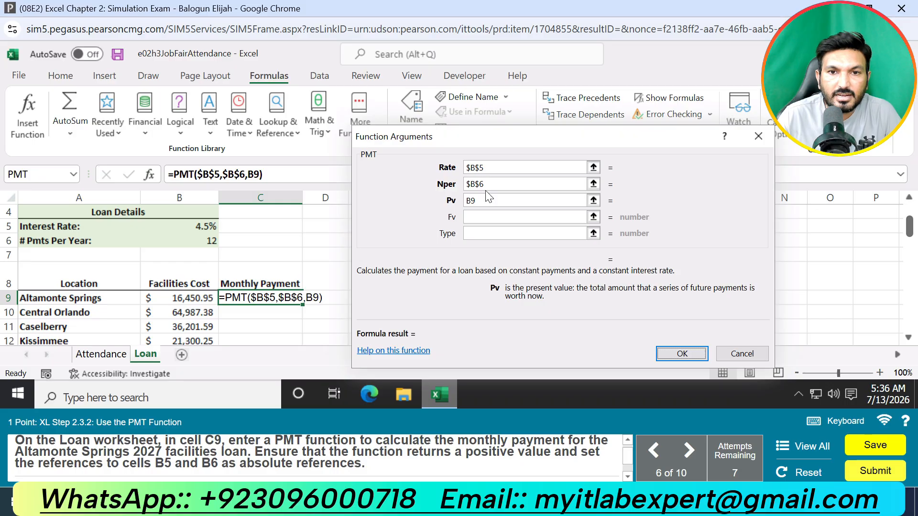
# Step: Change the Rate argument to $B$5/12 and confirm the PMT function
pyautogui.click(498, 165)
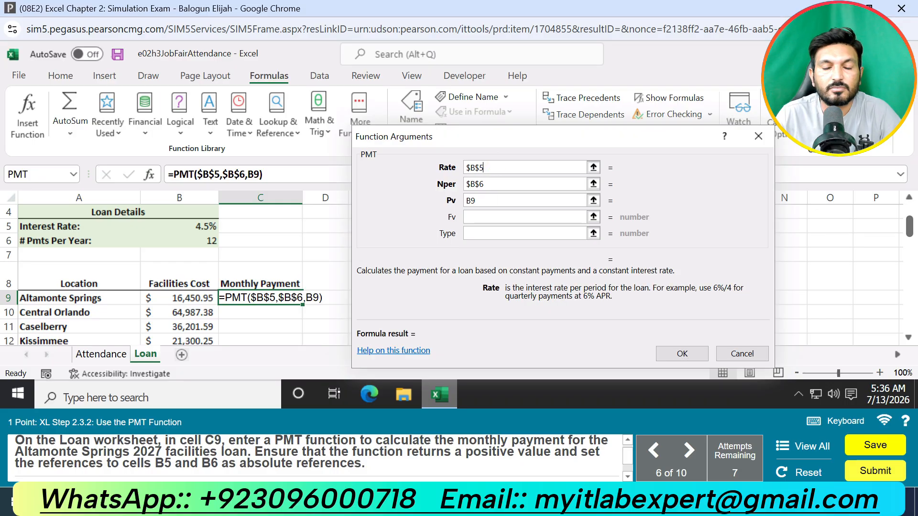
pyautogui.write('/12')
pyautogui.click(506, 195)
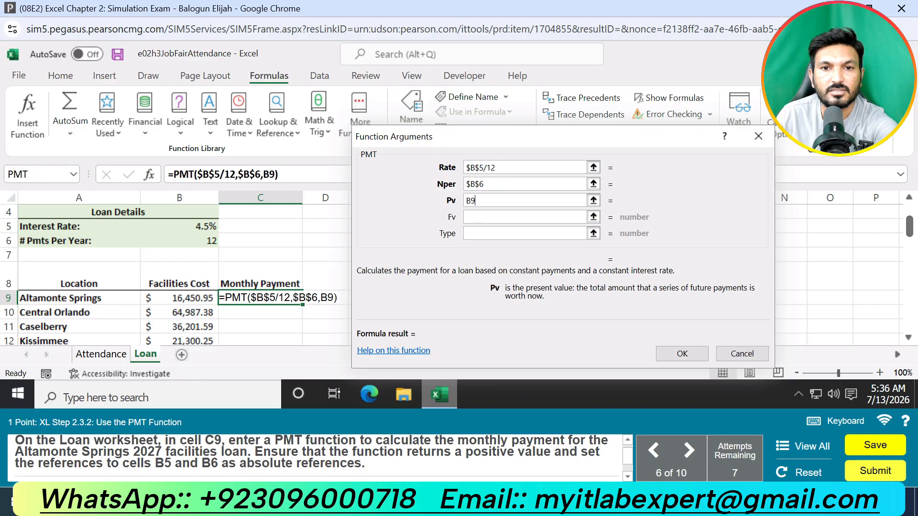
pyautogui.click(503, 180)
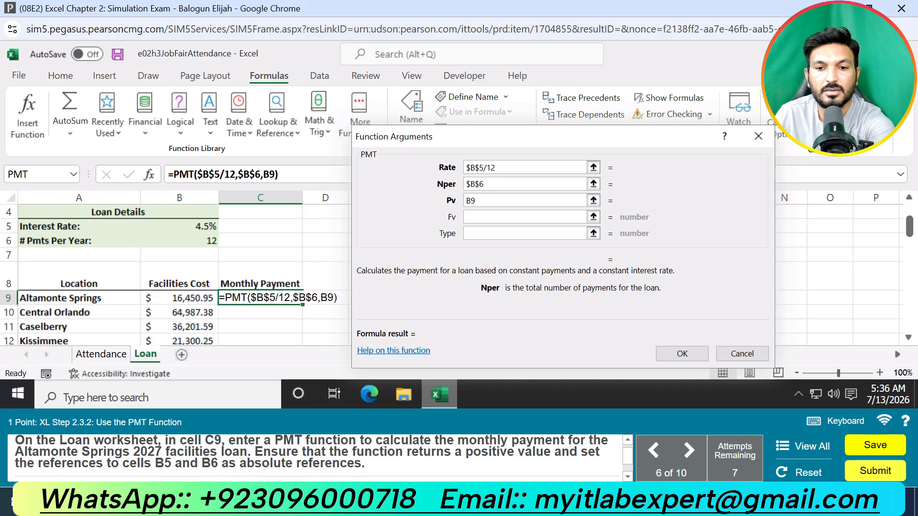
pyautogui.click(684, 352)
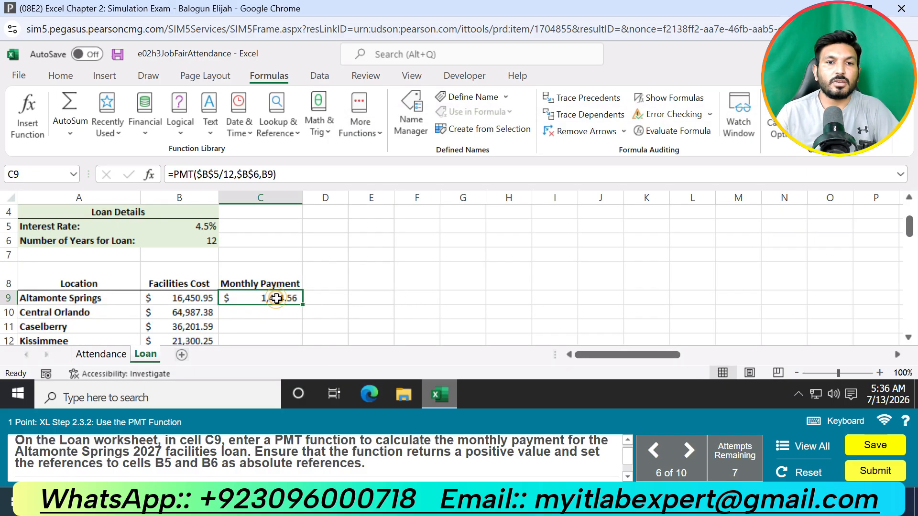
# Step: Examine the task instructions for the PMT function's sign, absolute references and copy range
pyautogui.click(152, 170)
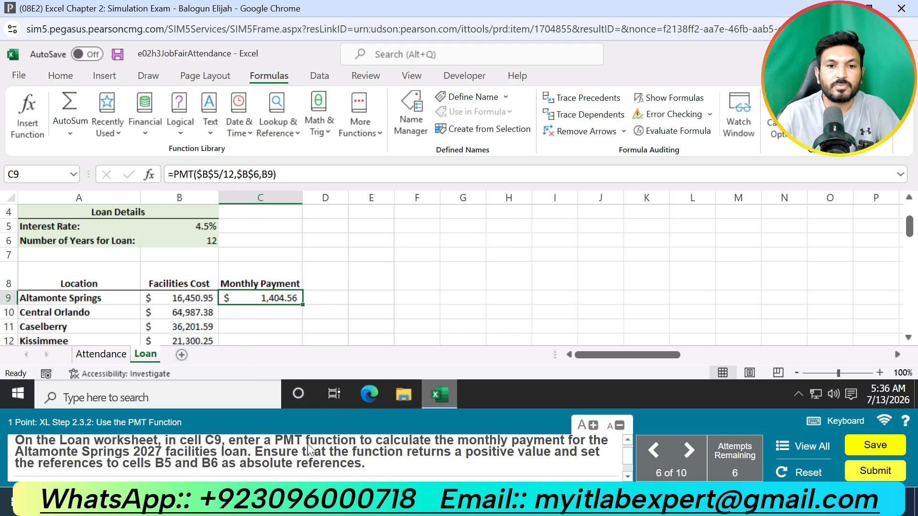
pyautogui.scroll(1, 250, 474)
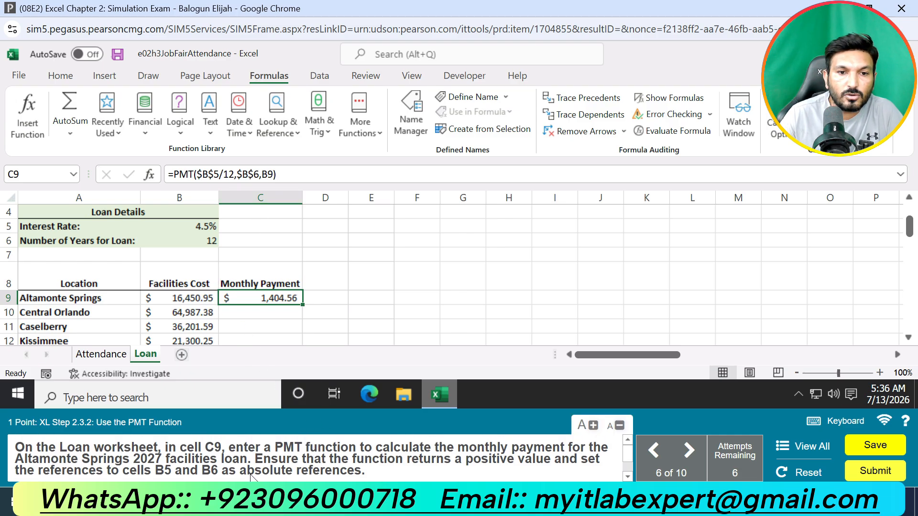
pyautogui.scroll(-2, 261, 475)
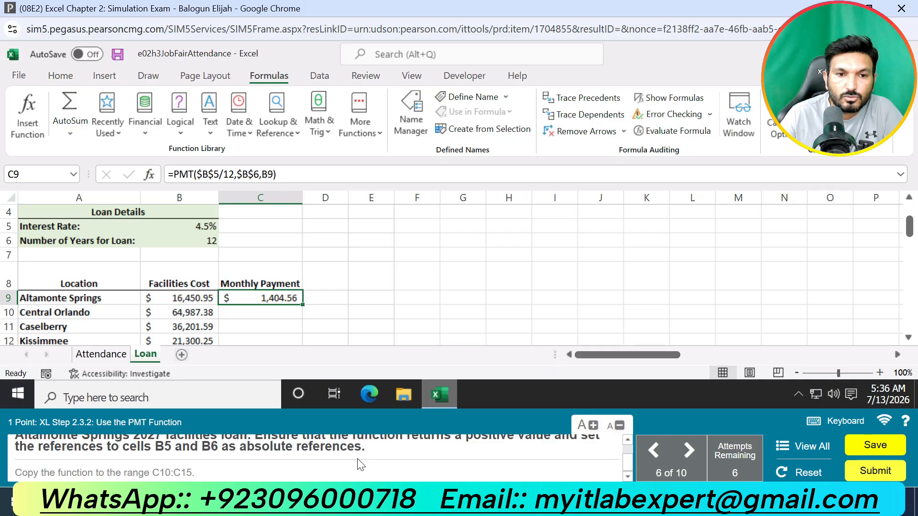
pyautogui.scroll(2, 359, 462)
pyautogui.scroll(-2, 359, 461)
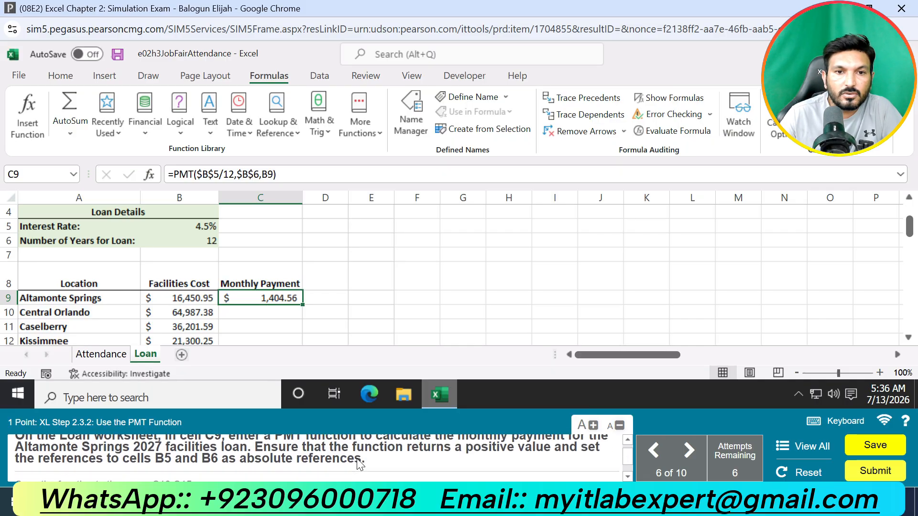
pyautogui.click(319, 313)
pyautogui.click(277, 299)
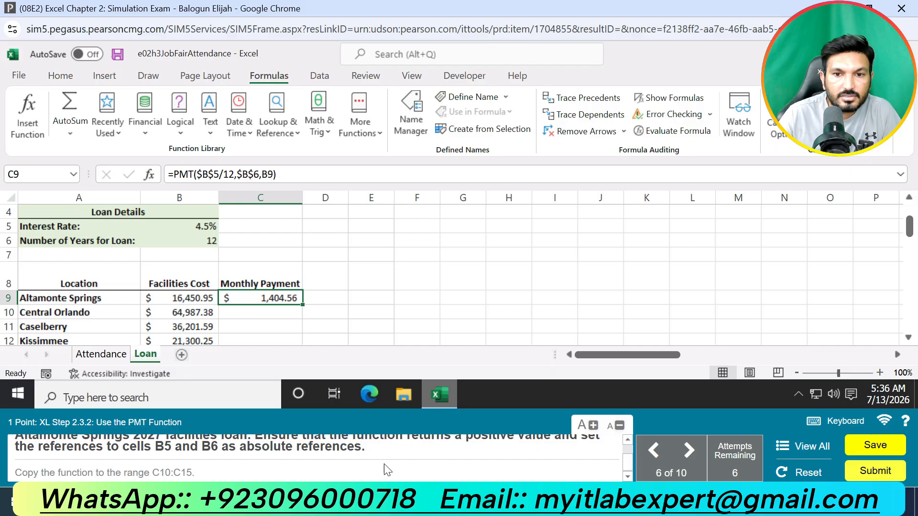
pyautogui.scroll(2, 387, 470)
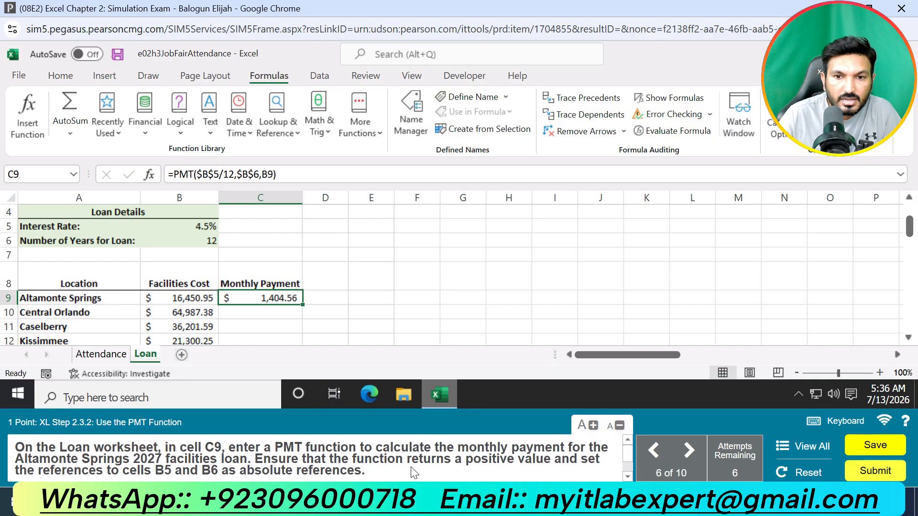
# Step: Change the formula in C9 to =-PMT($B$5/12,$B$6,B9) and copy it down to the range C10:C15
pyautogui.click(171, 174)
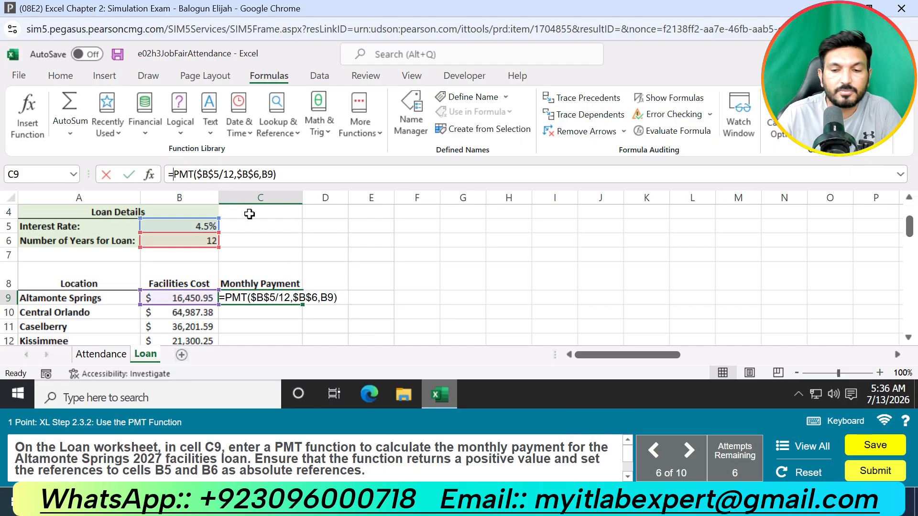
pyautogui.write('-')
pyautogui.press('Return')
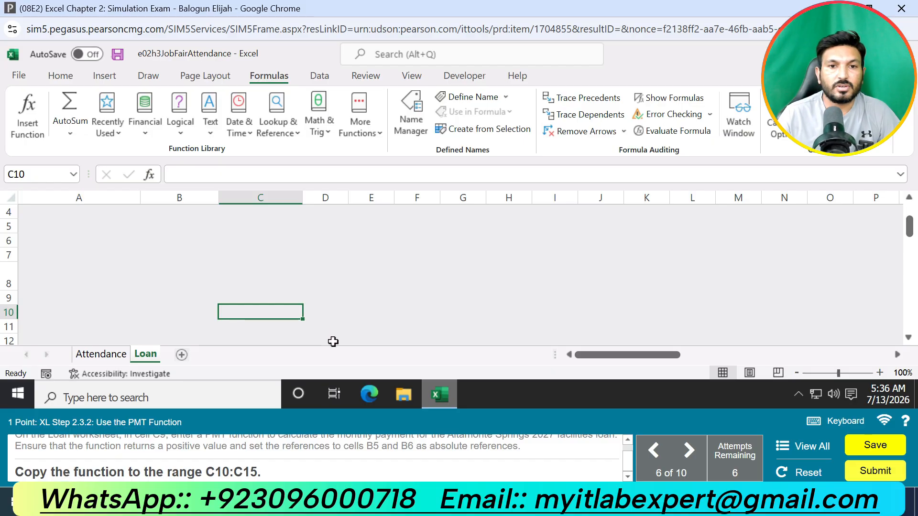
pyautogui.click(278, 295)
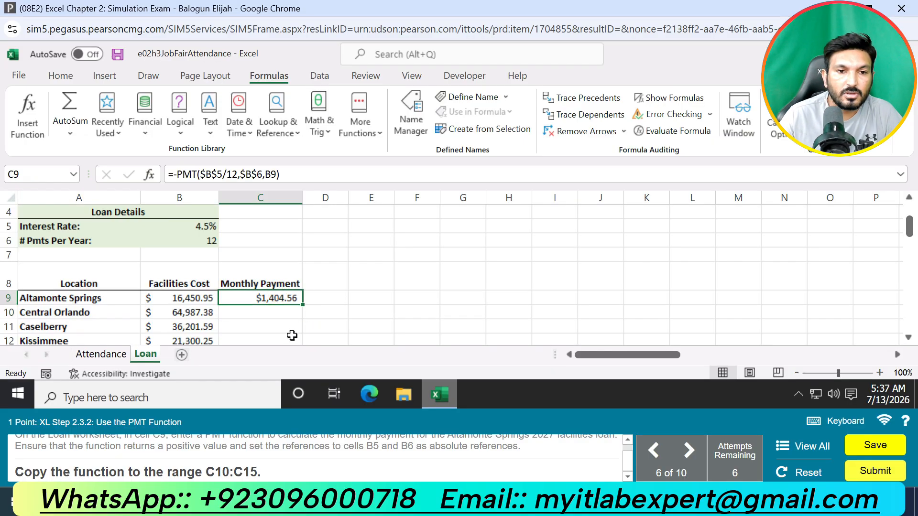
pyautogui.doubleClick(303, 307)
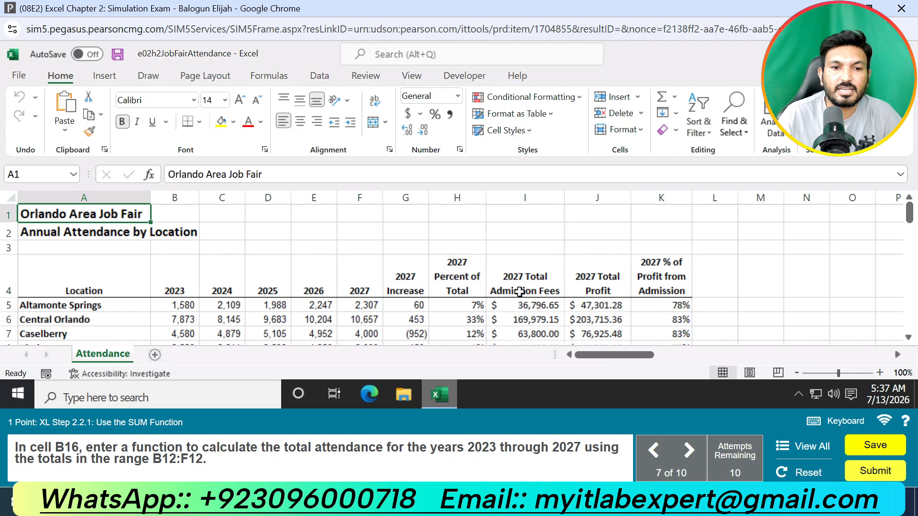
# Step: Enter =SUM(B12:F12) in cell B16 to total the 2023 through 2027 attendance
pyautogui.scroll(-1, 502, 293)
pyautogui.scroll(-2, 358, 268)
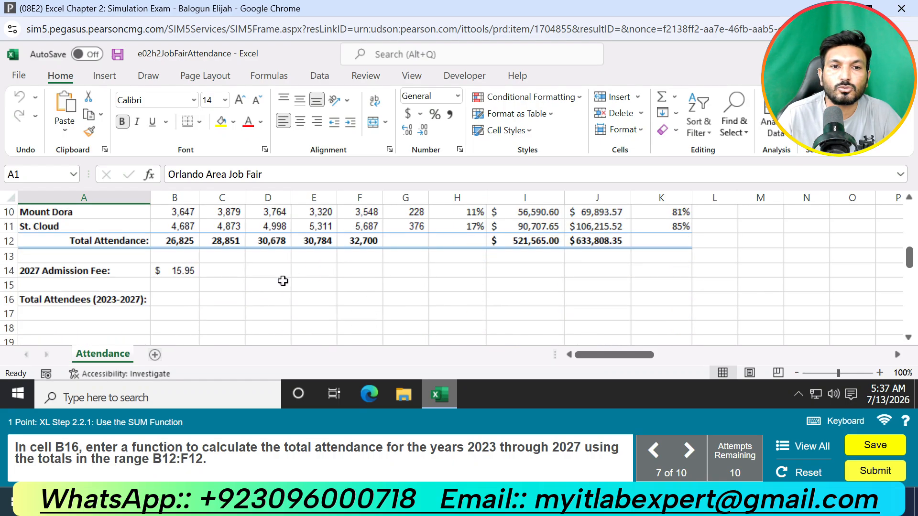
pyautogui.click(192, 299)
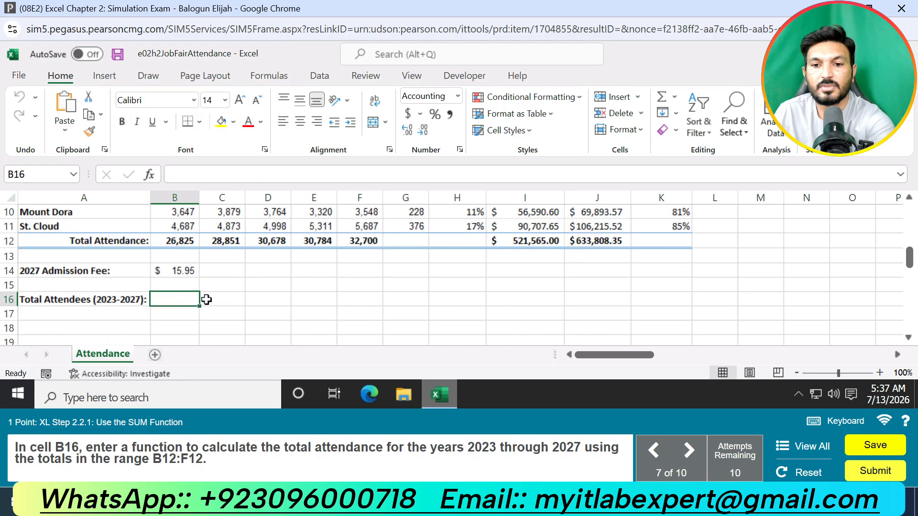
pyautogui.write('=sum')
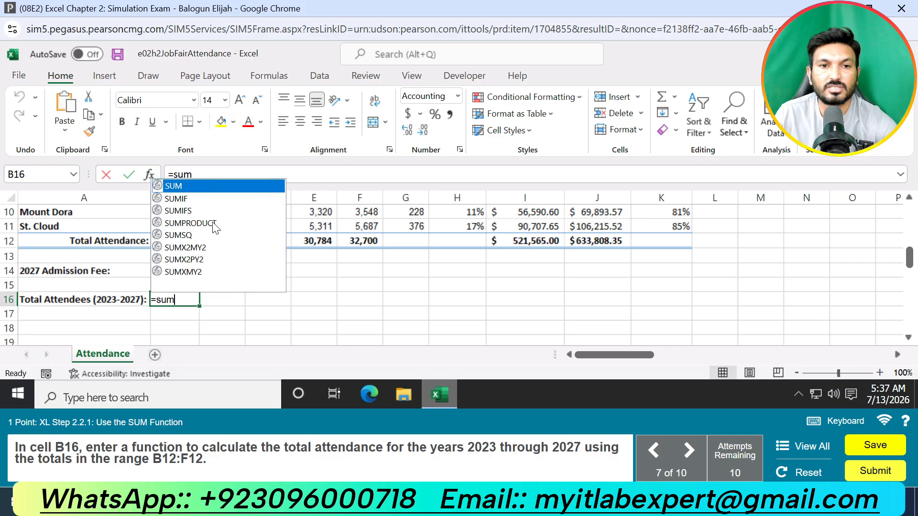
pyautogui.click(201, 184)
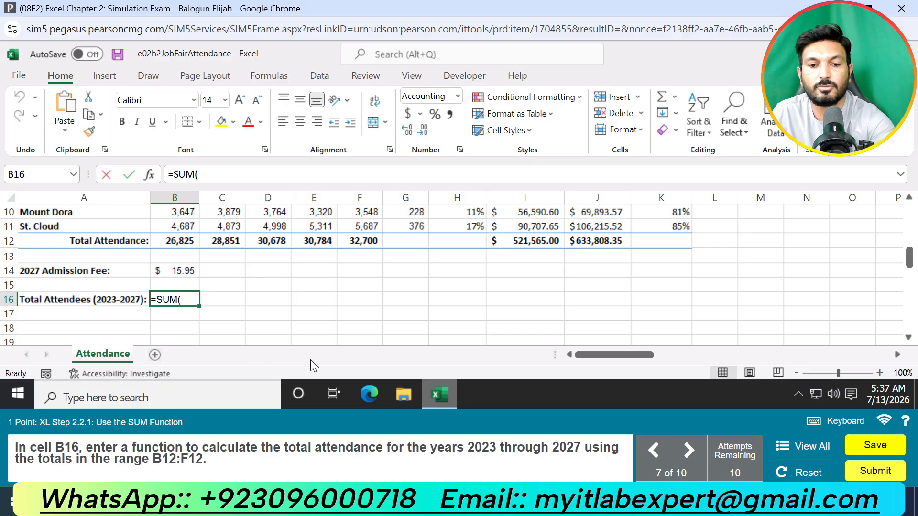
pyautogui.write('B12:')
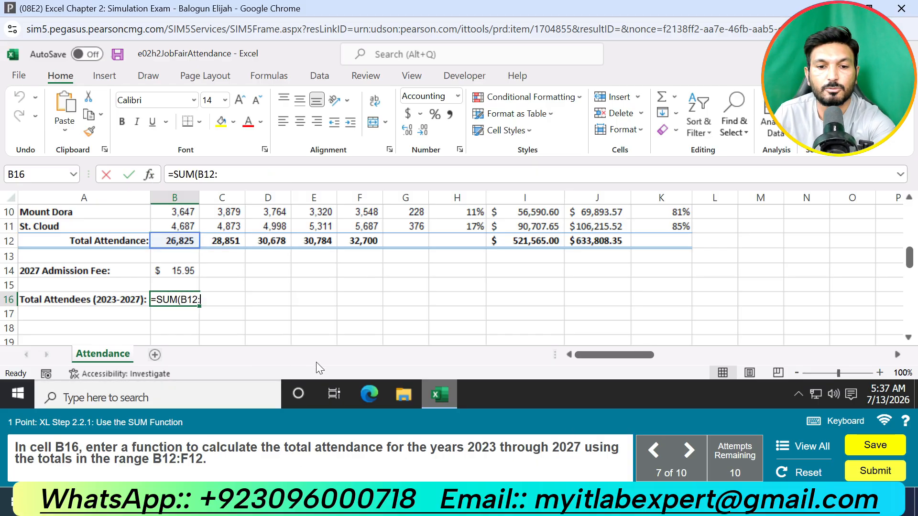
pyautogui.write('F12')
pyautogui.press('Return')
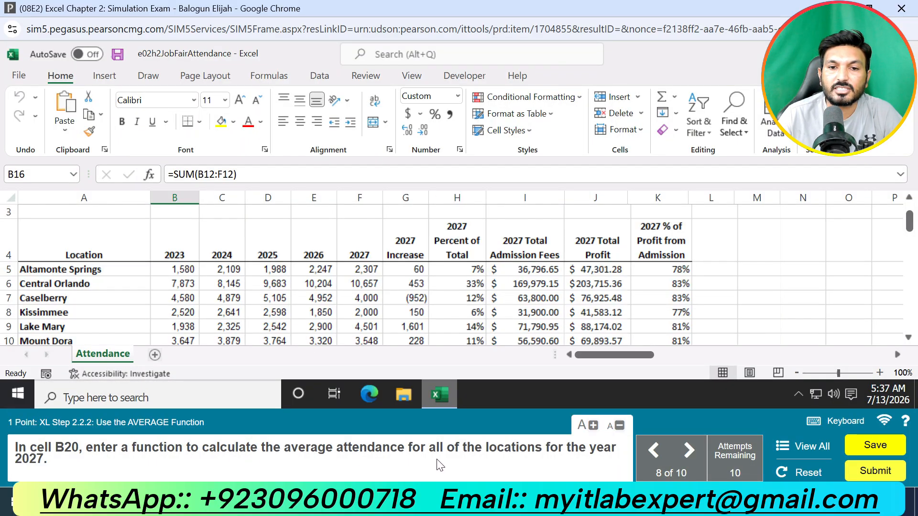
# Step: Enter an AVERAGE function in cell B20 over the 2027 attendance of all locations, F5:F11
pyautogui.scroll(-3, 382, 294)
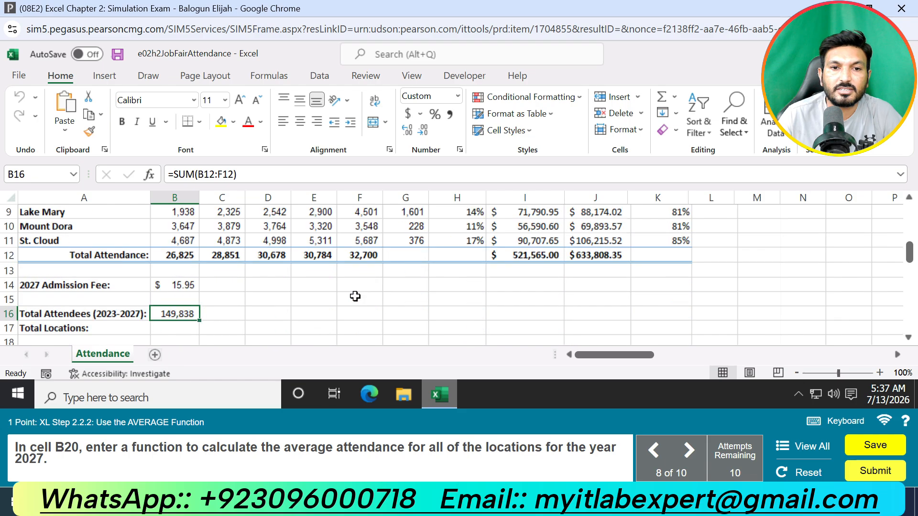
pyautogui.scroll(-1, 163, 306)
pyautogui.click(170, 284)
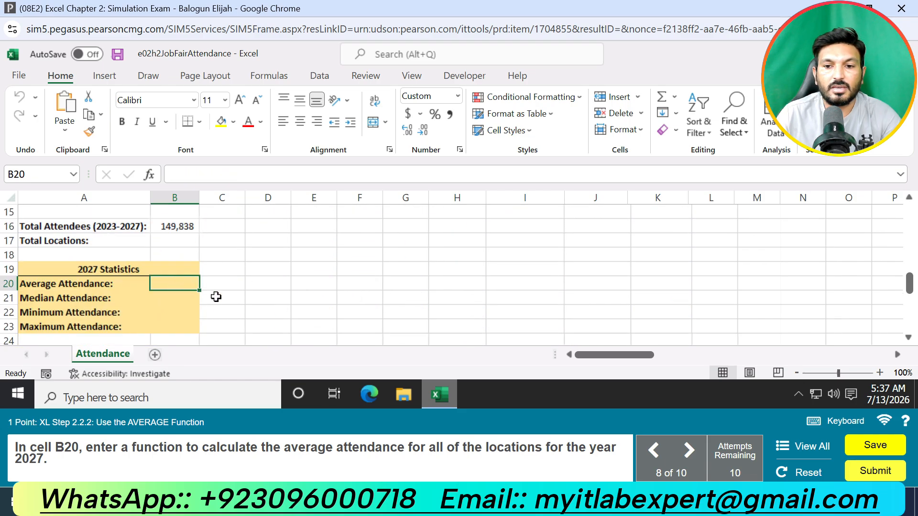
pyautogui.write('=AVER')
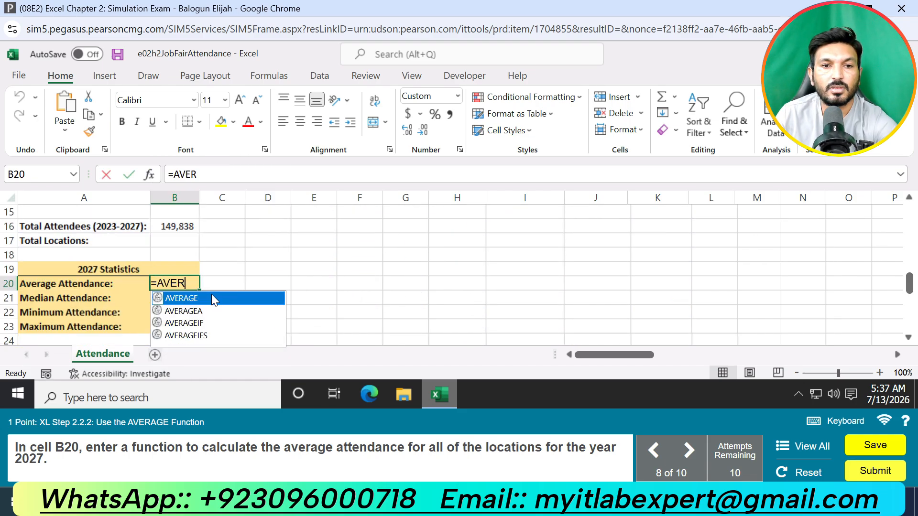
pyautogui.doubleClick(205, 294)
pyautogui.scroll(4, 329, 295)
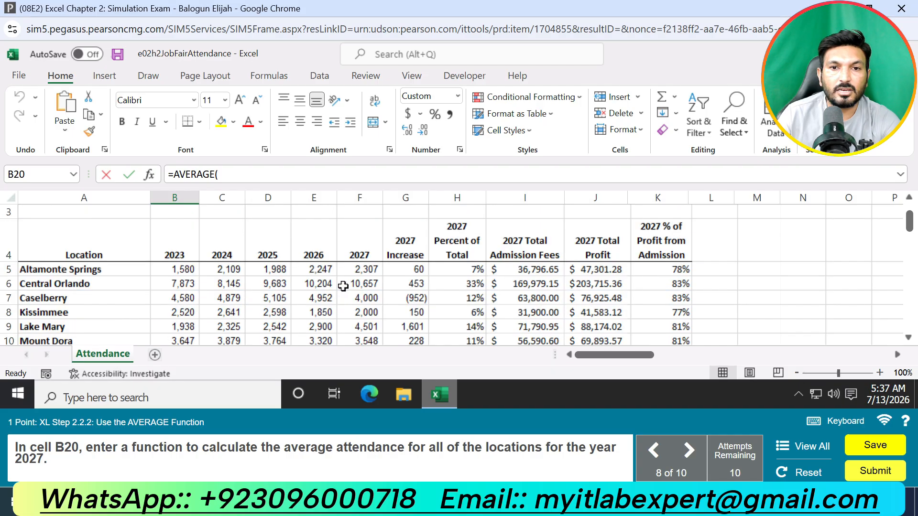
pyautogui.moveTo(375, 274); pyautogui.dragTo(375, 297)
pyautogui.press('Return')
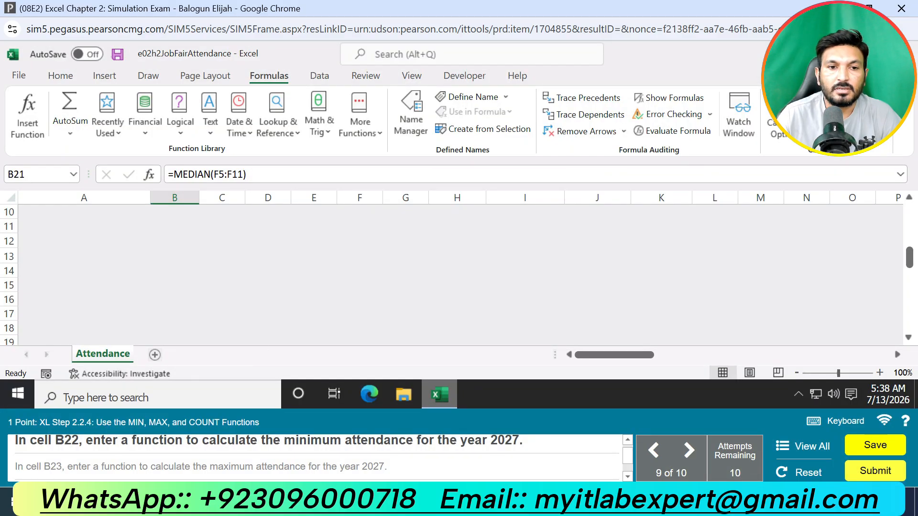
# Step: Enter a MIN function in cell B22 over the range F5:F11 for the minimum 2027 attendance
pyautogui.scroll(-2, 215, 304)
pyautogui.click(196, 298)
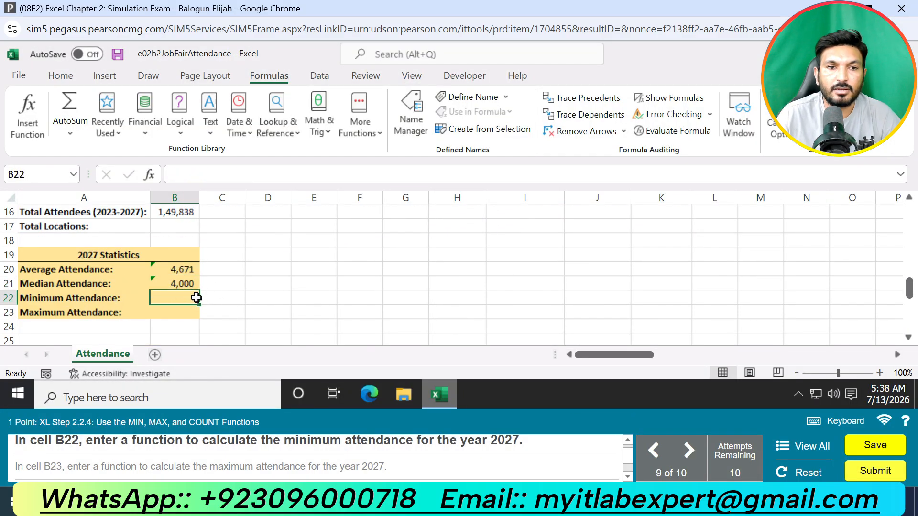
pyautogui.write('=MI')
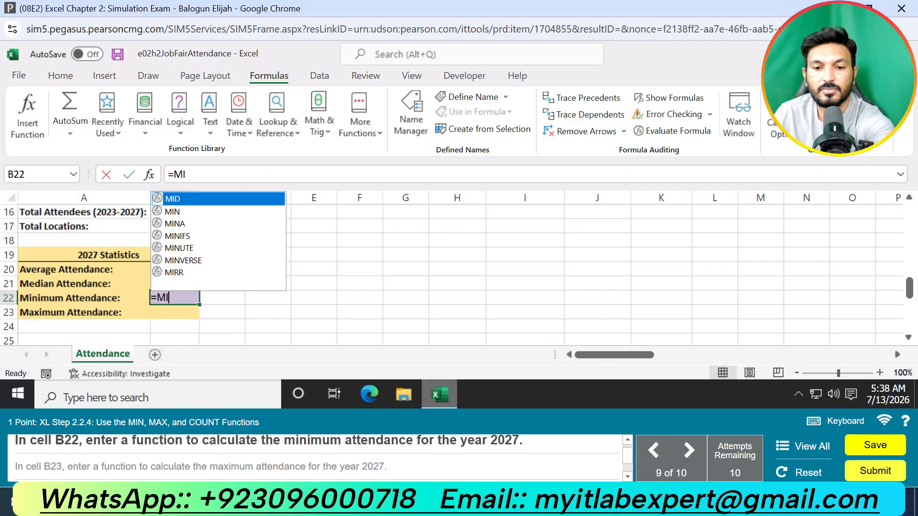
pyautogui.write('N(')
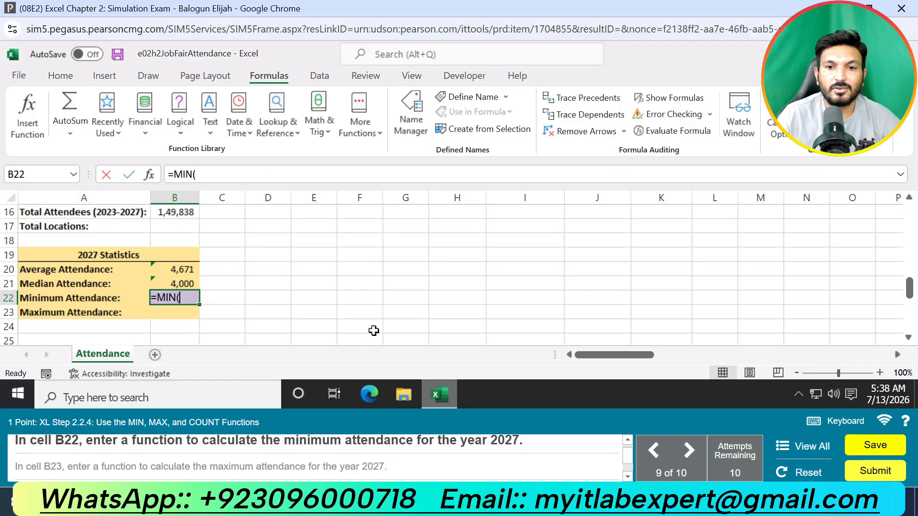
pyautogui.scroll(4, 483, 306)
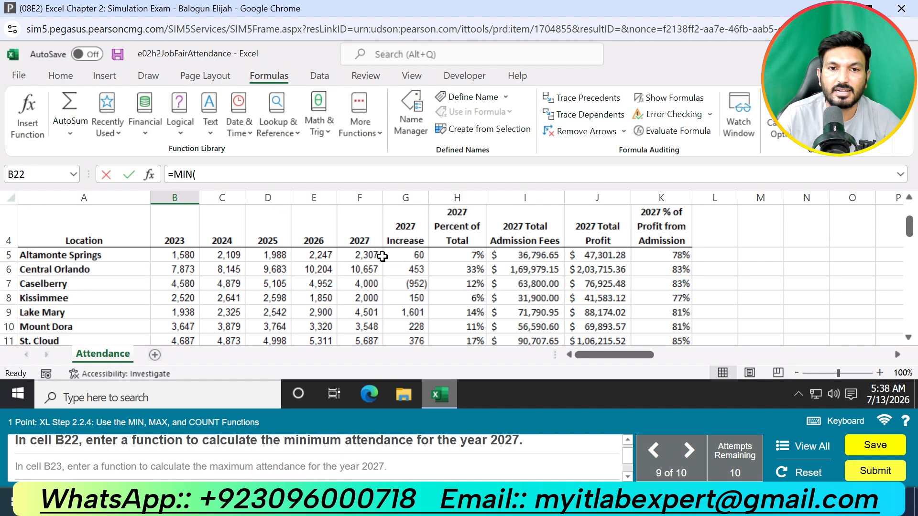
pyautogui.moveTo(368, 255); pyautogui.dragTo(364, 283)
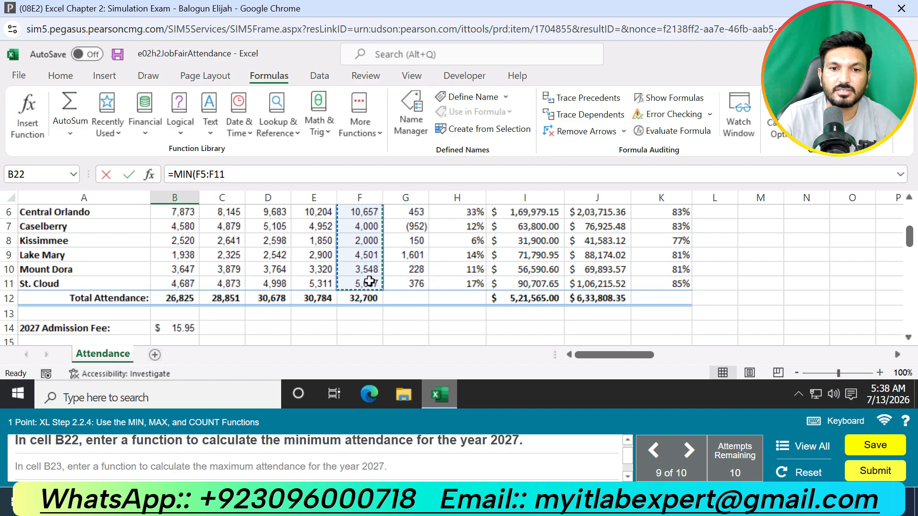
pyautogui.press('Return')
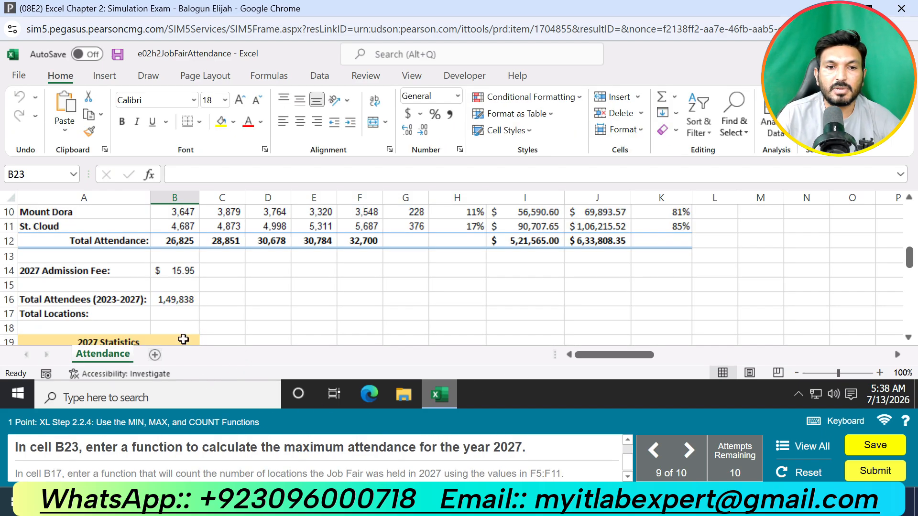
# Step: Enter a MAX function in cell B23 over the range F5:F11 for the maximum 2027 attendance
pyautogui.scroll(-3, 183, 339)
pyautogui.write('=')
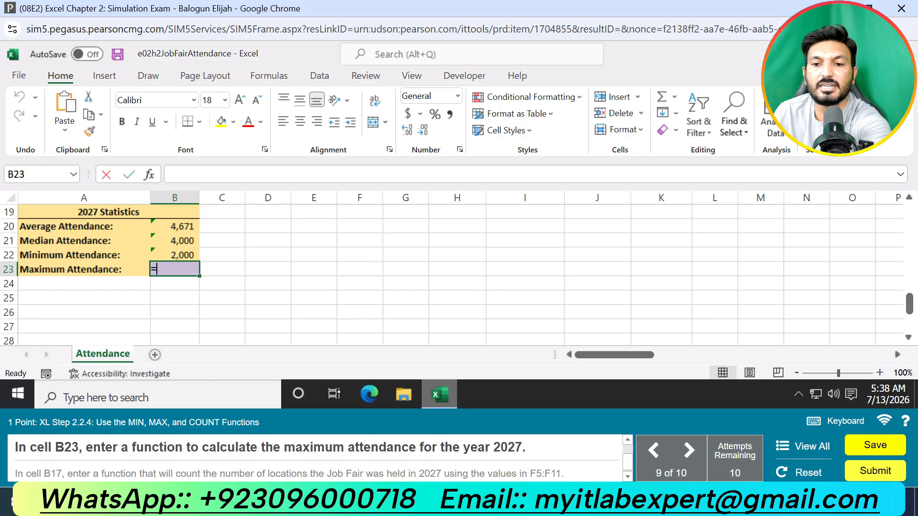
pyautogui.write('MAX')
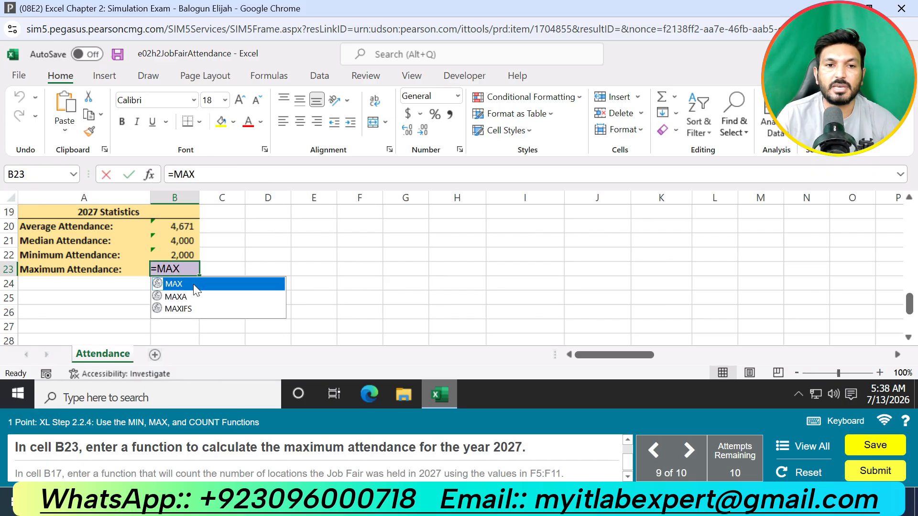
pyautogui.doubleClick(191, 284)
pyautogui.scroll(5, 231, 284)
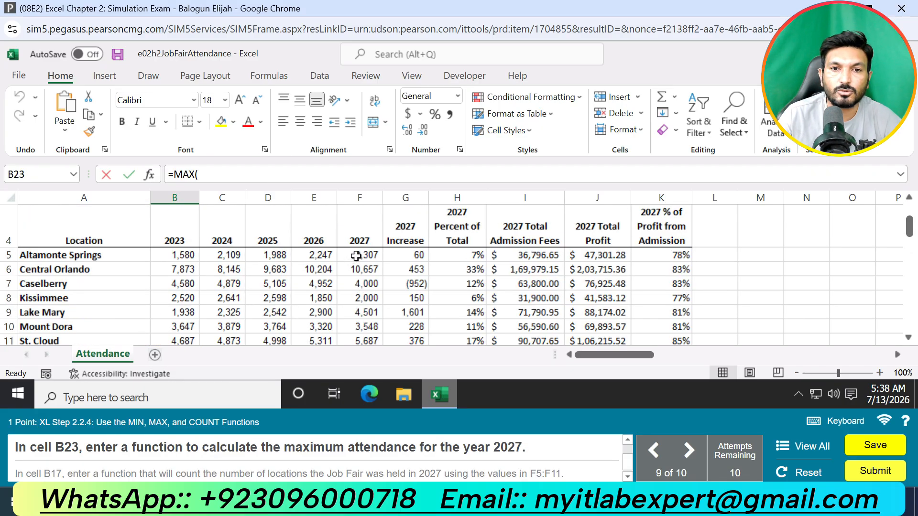
pyautogui.moveTo(354, 257); pyautogui.dragTo(350, 344)
pyautogui.scroll(-1, 359, 343)
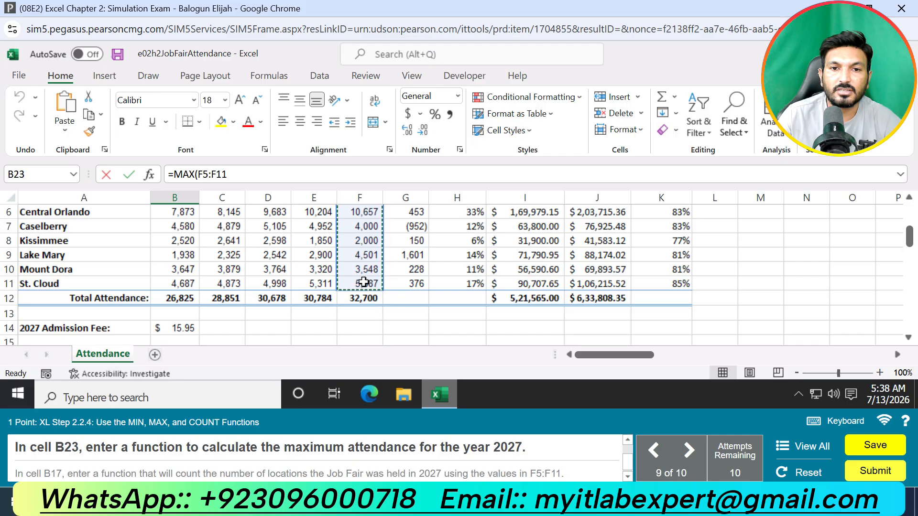
pyautogui.press('Return')
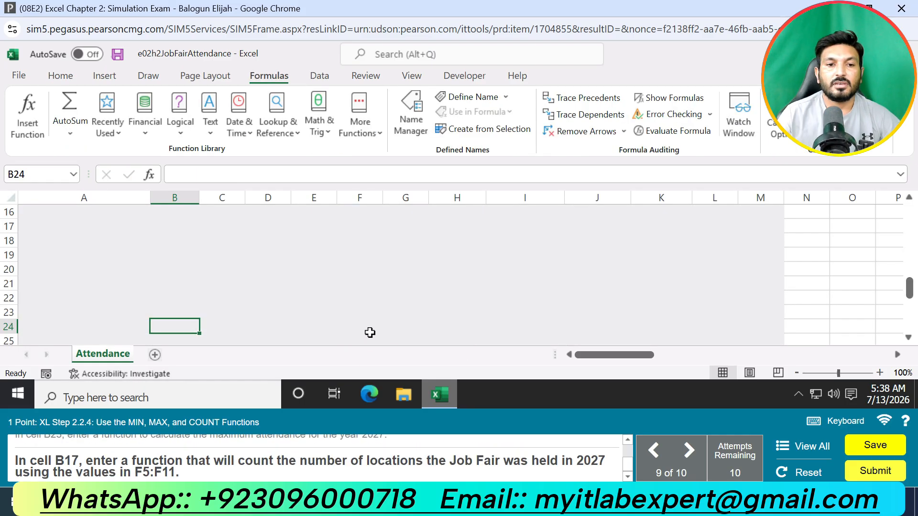
# Step: Enter a COUNT function in cell B17 over F5:F11 to count the 2027 job fair locations
pyautogui.scroll(-1, 251, 300)
pyautogui.scroll(2, 215, 309)
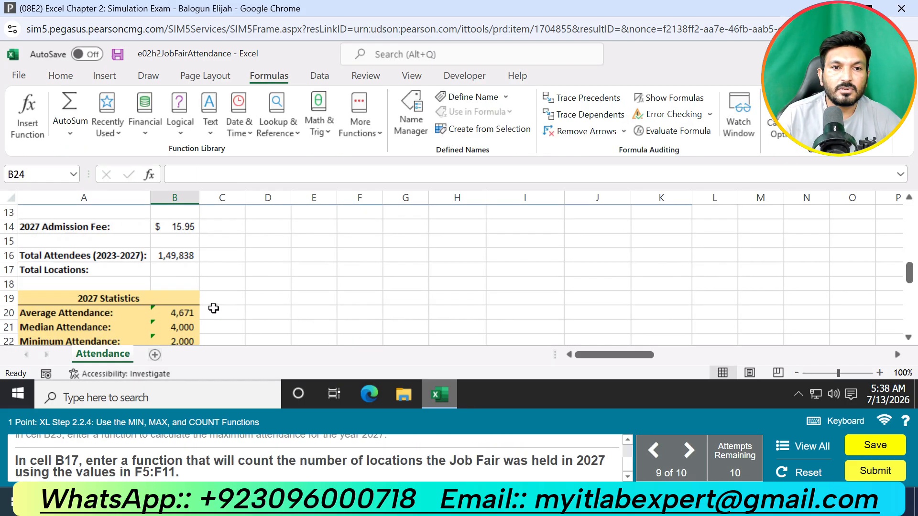
pyautogui.click(191, 271)
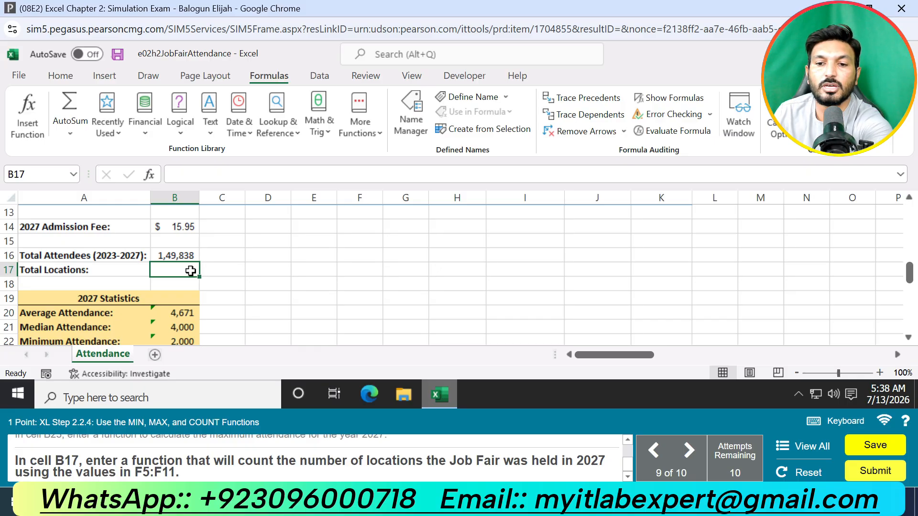
pyautogui.write('=COU')
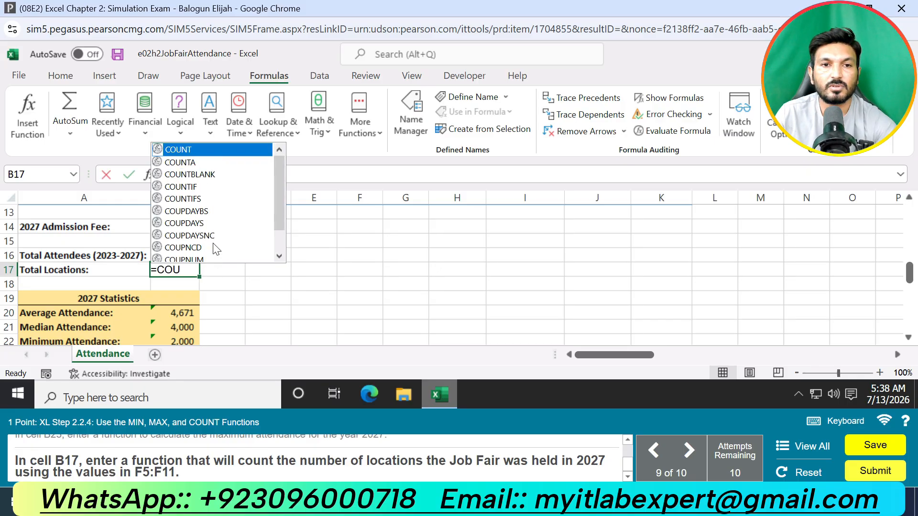
pyautogui.doubleClick(199, 150)
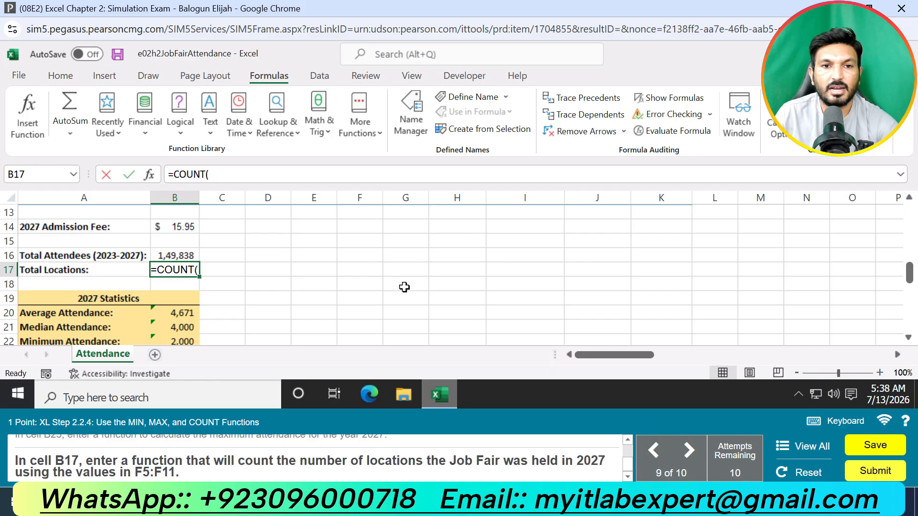
pyautogui.write('F5')
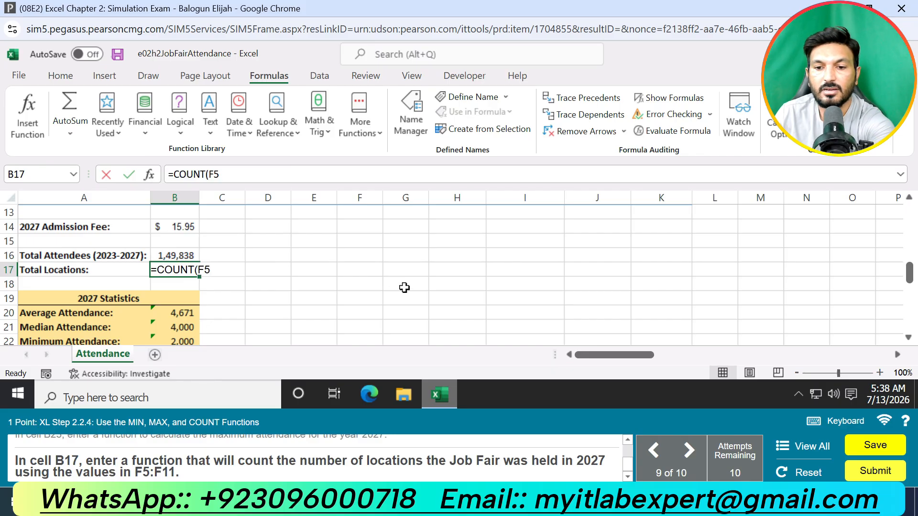
pyautogui.write(':F11')
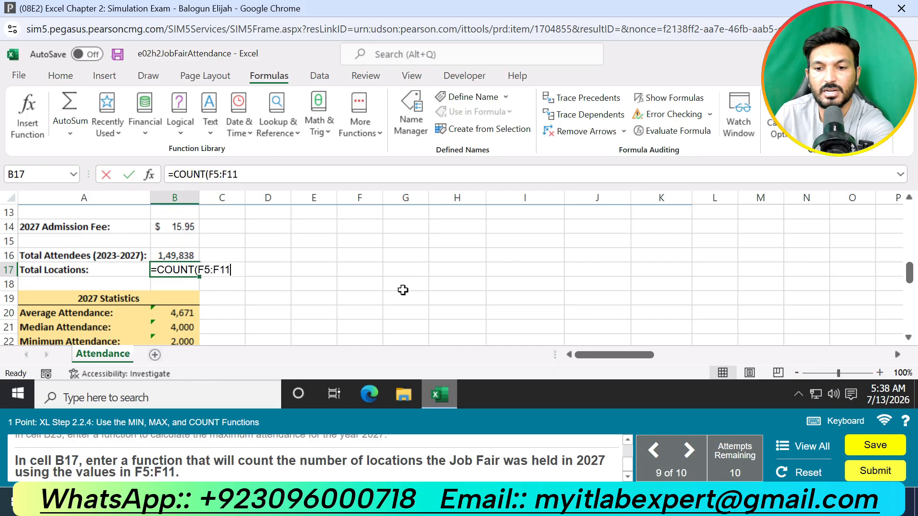
pyautogui.press('Return')
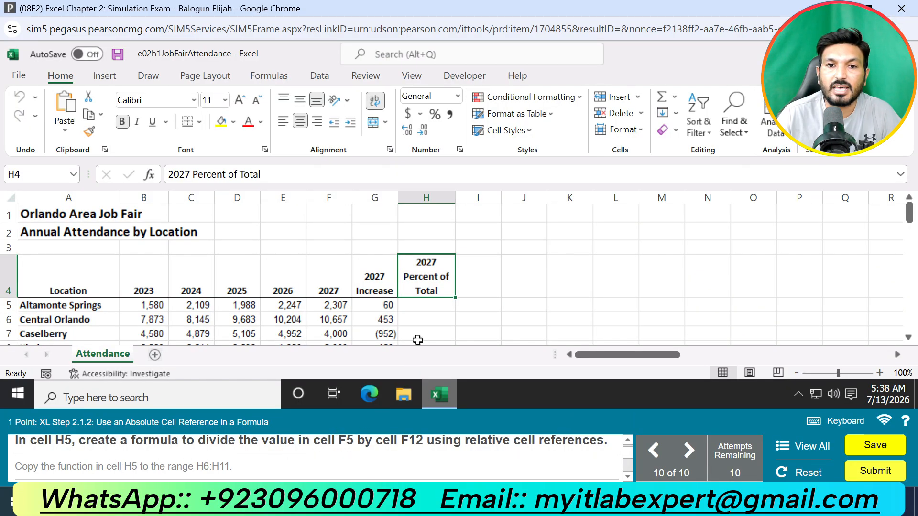
# Step: Enter the formula =F5/F12 in cell H5 and copy it down to the range H6:H11
pyautogui.click(424, 306)
pyautogui.write('=')
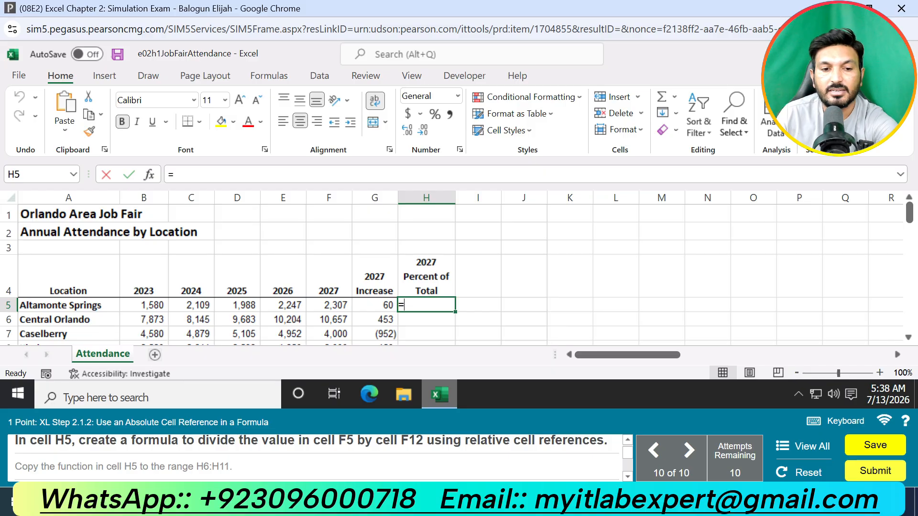
pyautogui.click(340, 307)
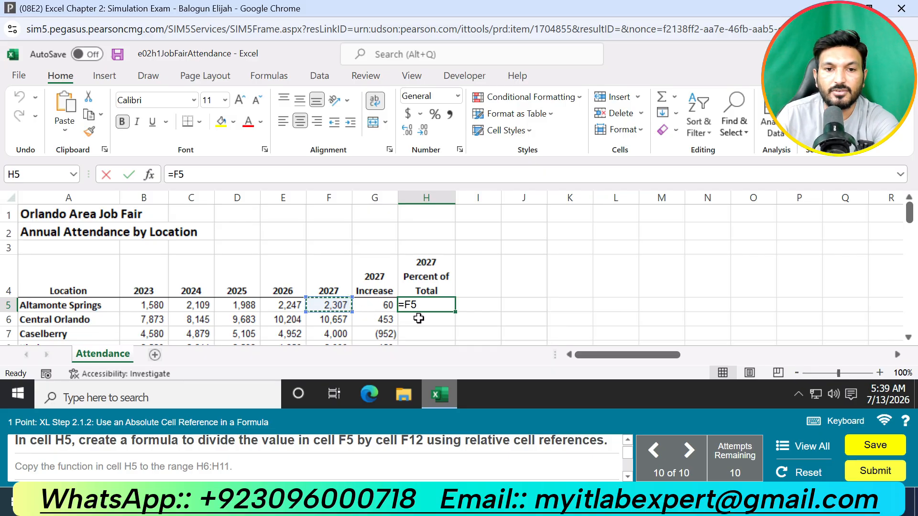
pyautogui.write('/')
pyautogui.scroll(-2, 388, 320)
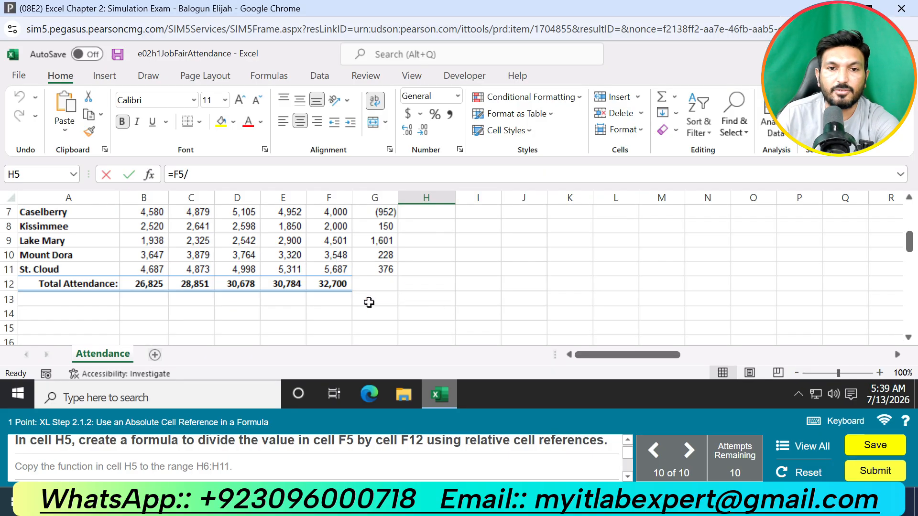
pyautogui.click(337, 285)
pyautogui.scroll(2, 404, 281)
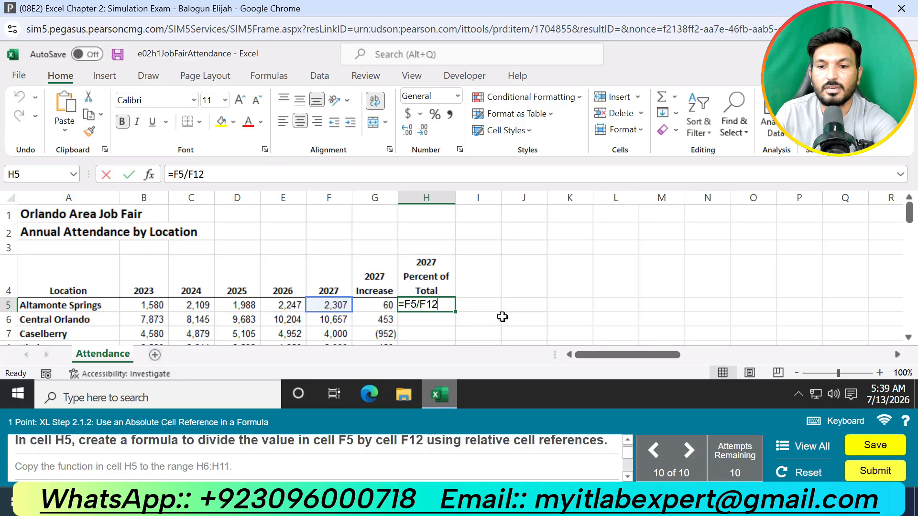
pyautogui.press('Return')
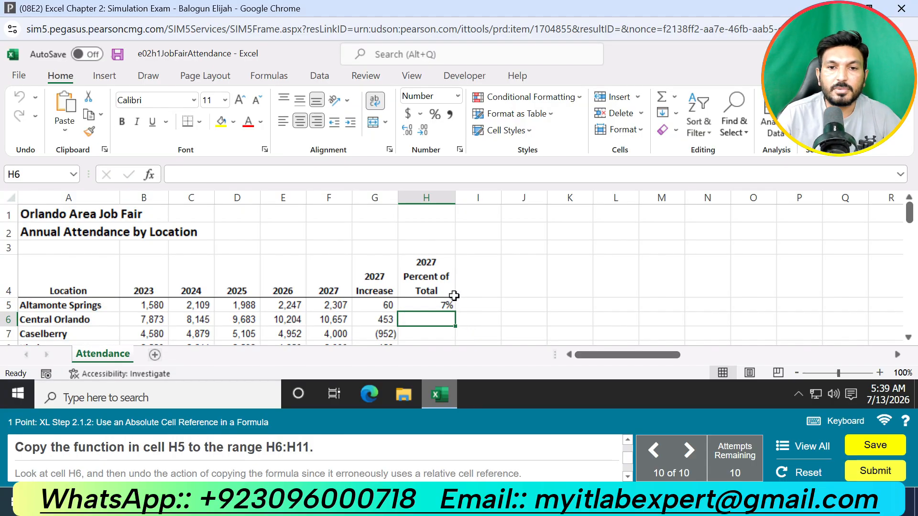
pyautogui.click(454, 308)
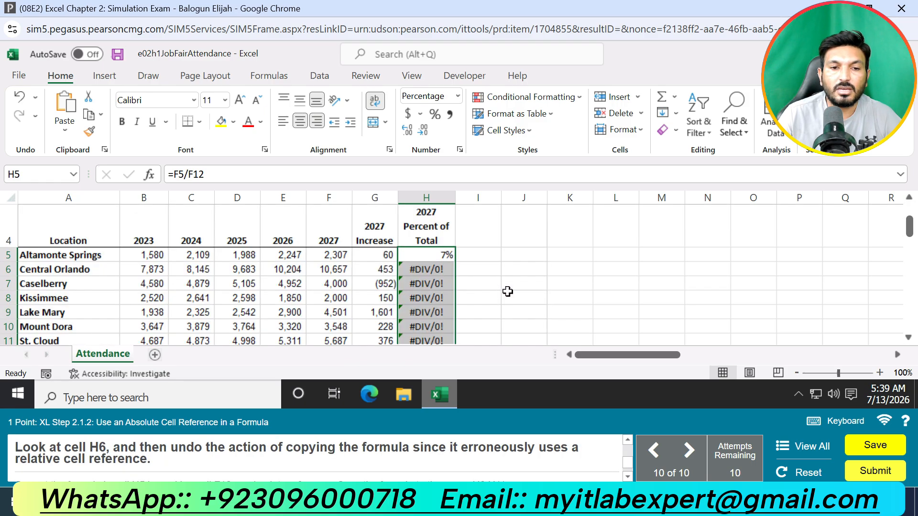
# Step: Inspect the copied formula in cell H6 and undo copying the formula down to H6:H11
pyautogui.click(446, 267)
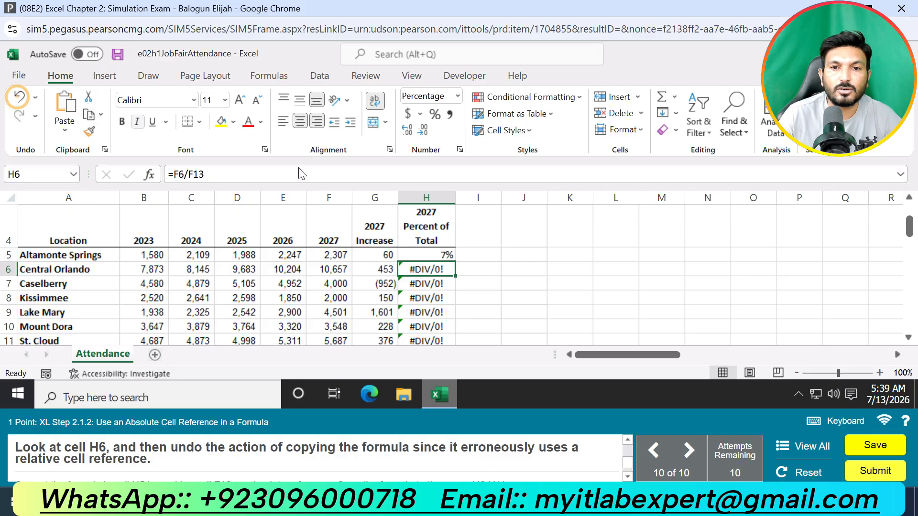
pyautogui.click(20, 97)
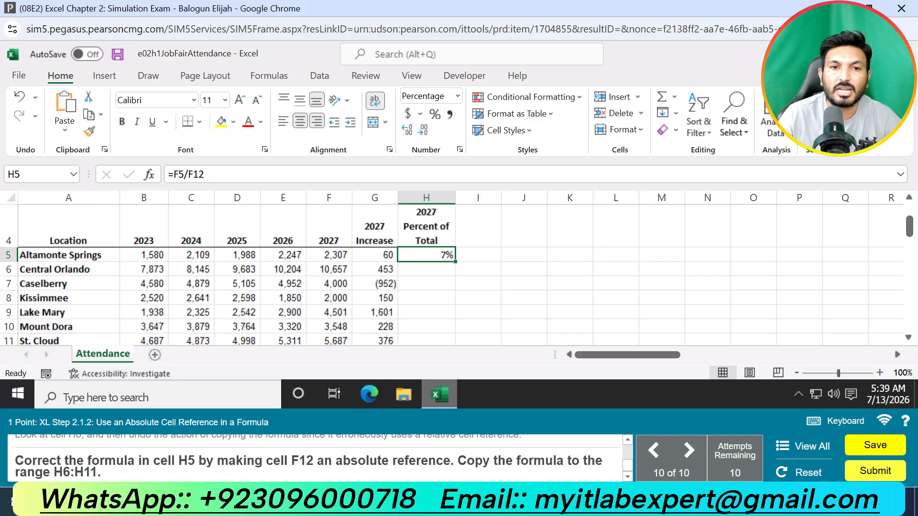
# Step: Make F12 an absolute reference in cell H5 so the formula is =F5/$F$12, and copy it down to the range H6:H11
pyautogui.click(189, 175)
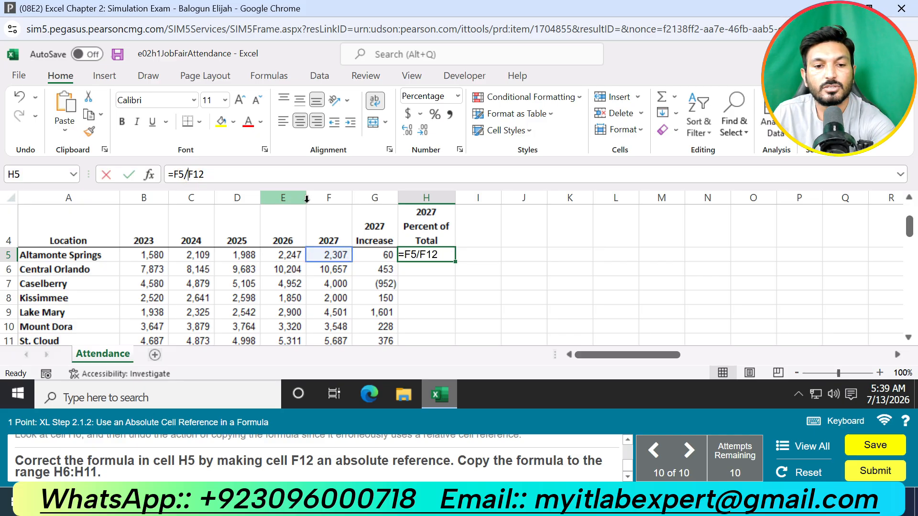
pyautogui.write('$')
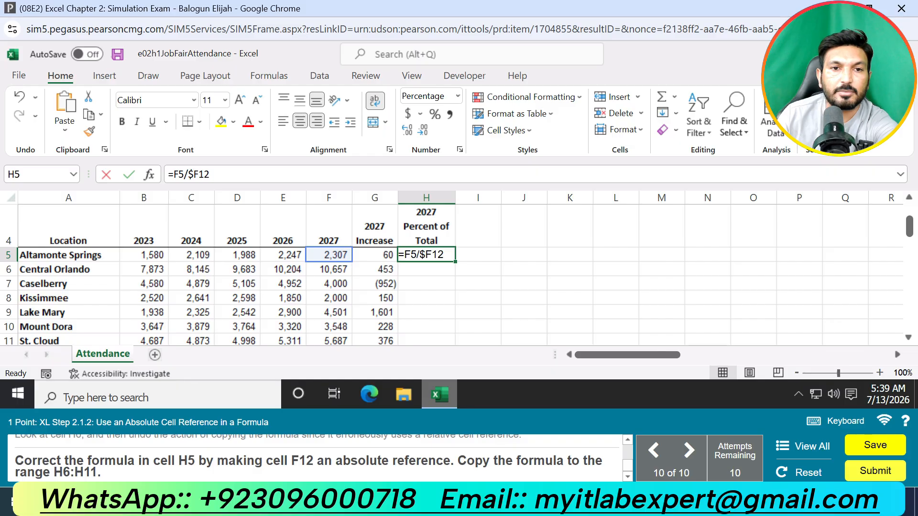
pyautogui.click(198, 175)
pyautogui.write('$')
pyautogui.press('Return')
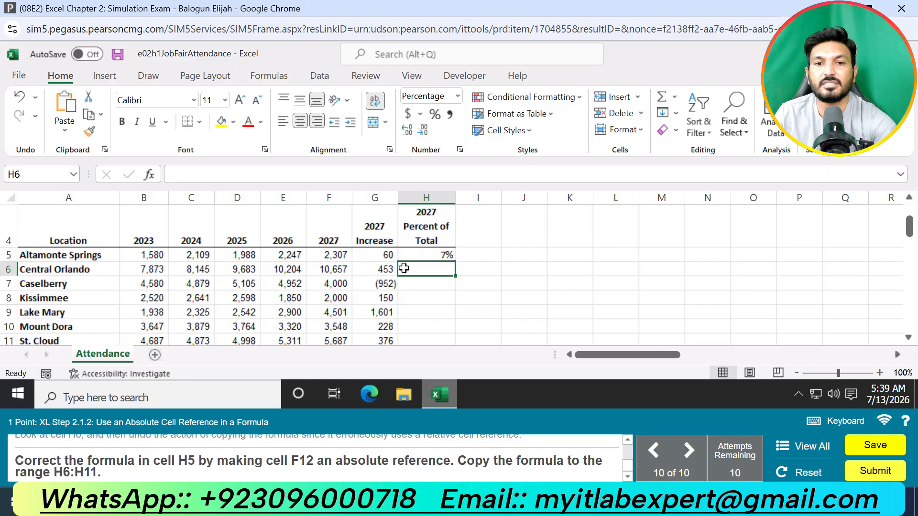
pyautogui.click(446, 256)
pyautogui.doubleClick(456, 262)
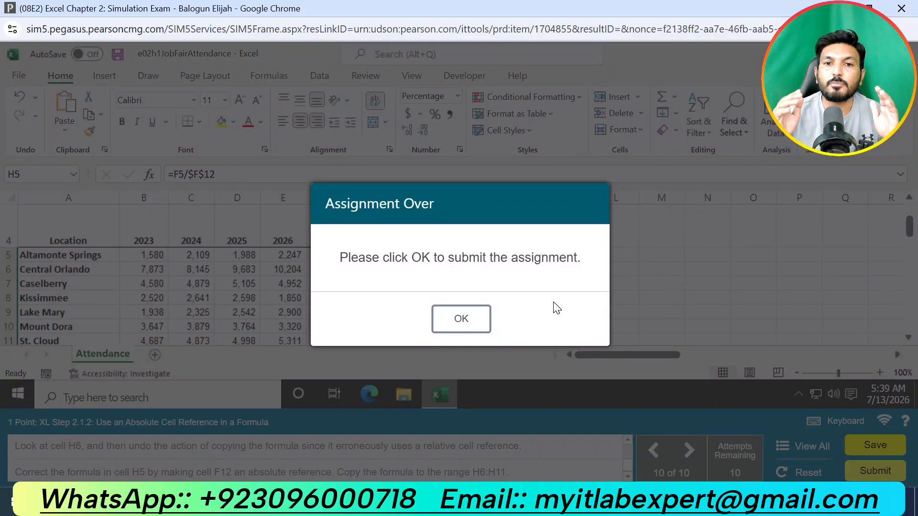
# Step: Submit the finished simulation exam and highlight the submission grade on the results page
pyautogui.click(458, 320)
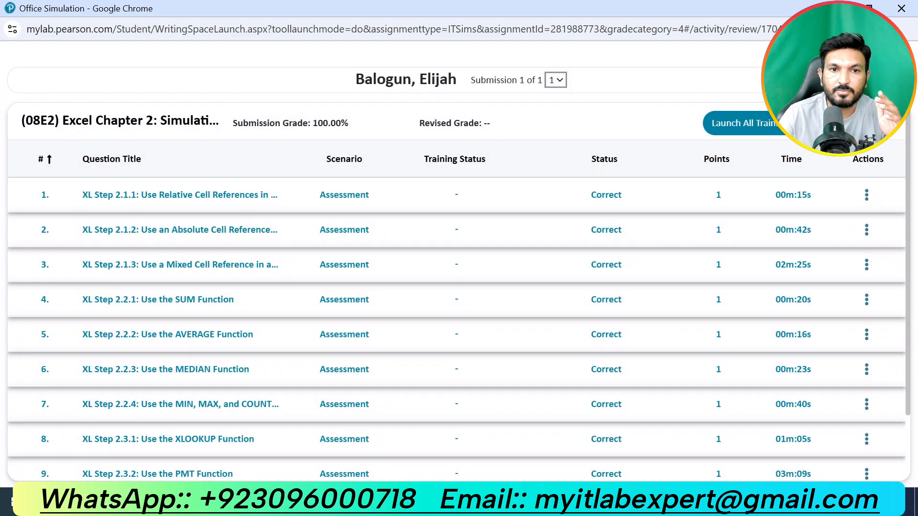
pyautogui.moveTo(234, 123); pyautogui.dragTo(356, 126)
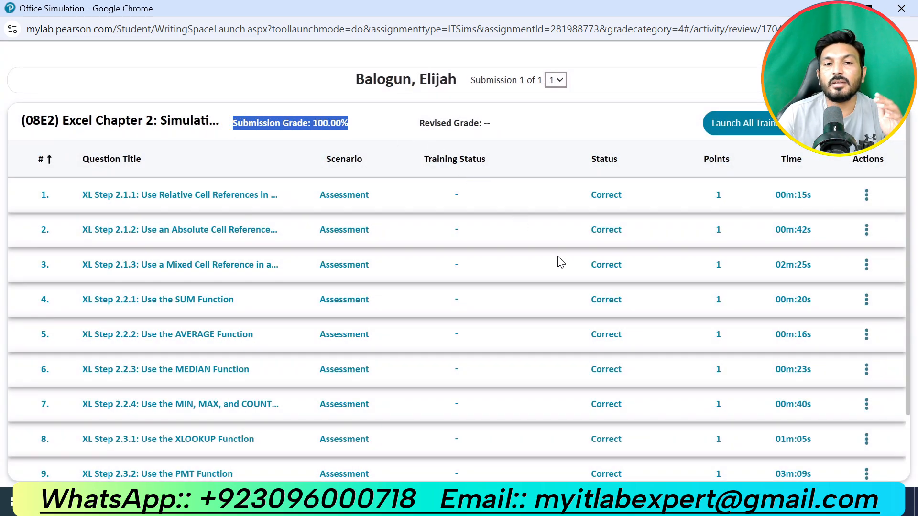